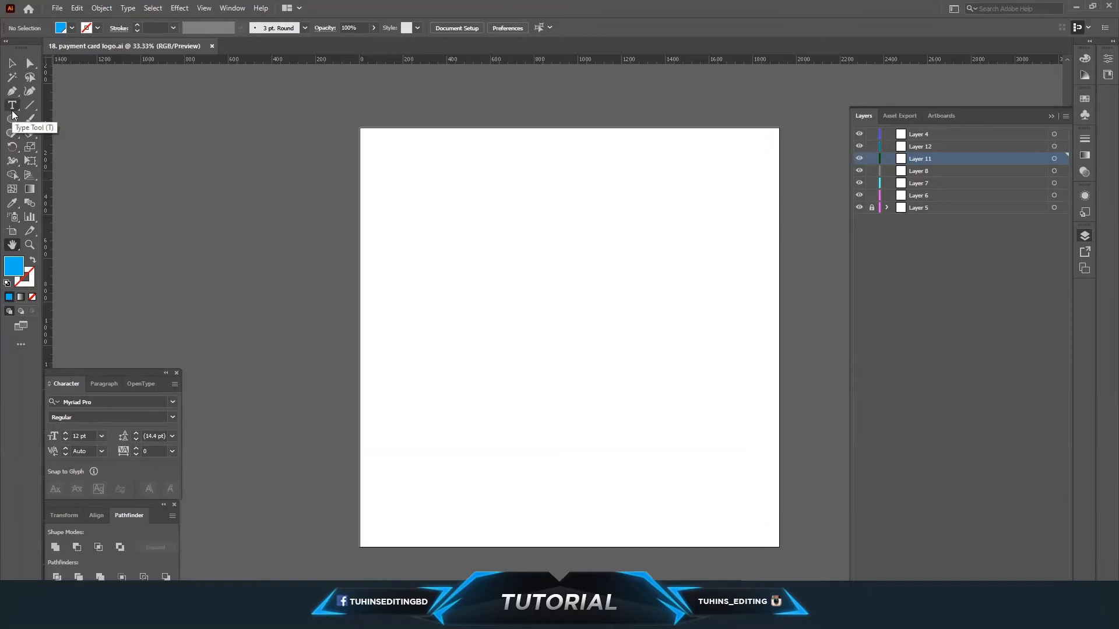
Step: Draw a blue rounded rectangle about 480 × 320 px on the artboard's upper half and increase its corner radius to about 29 px
{"action": "left_click_drag", "start_coordinate": [13, 119], "coordinate": [70, 132]}
{"action": "left_click_drag", "start_coordinate": [475, 239], "coordinate": [580, 310]}
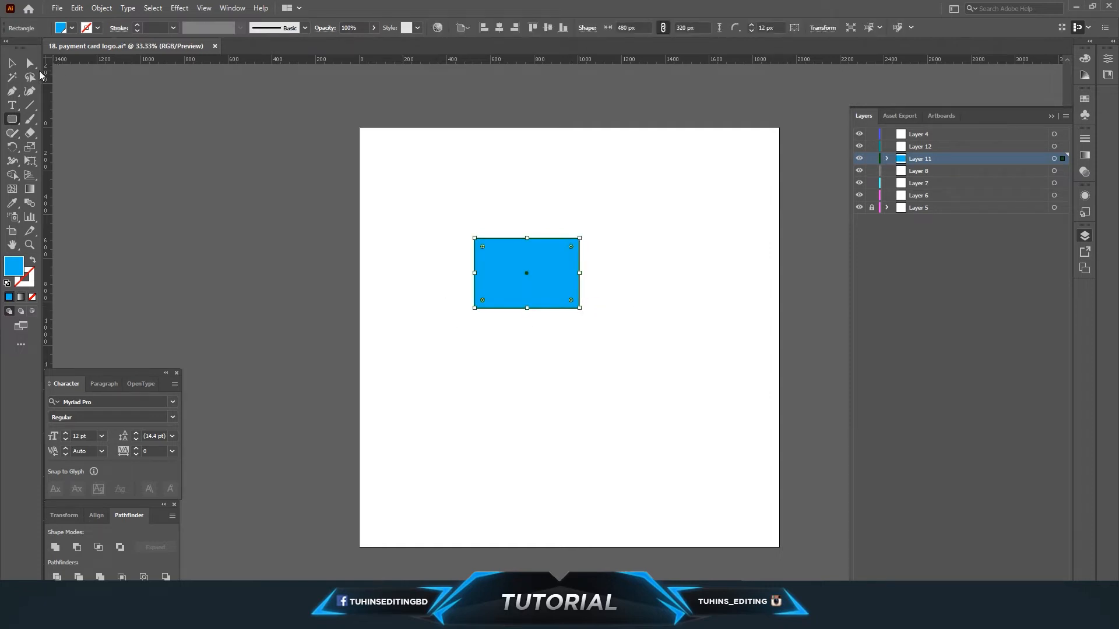
{"action": "left_click", "coordinate": [31, 64]}
{"action": "left_click_drag", "start_coordinate": [570, 246], "coordinate": [575, 249]}
{"action": "left_click", "coordinate": [666, 270]}
Step: Copy the blue card from Layer 11, lock that layer, and paste the copy in place on Layer 4
{"action": "left_click", "coordinate": [532, 260]}
{"action": "left_click", "coordinate": [77, 8]}
{"action": "left_click", "coordinate": [93, 76]}
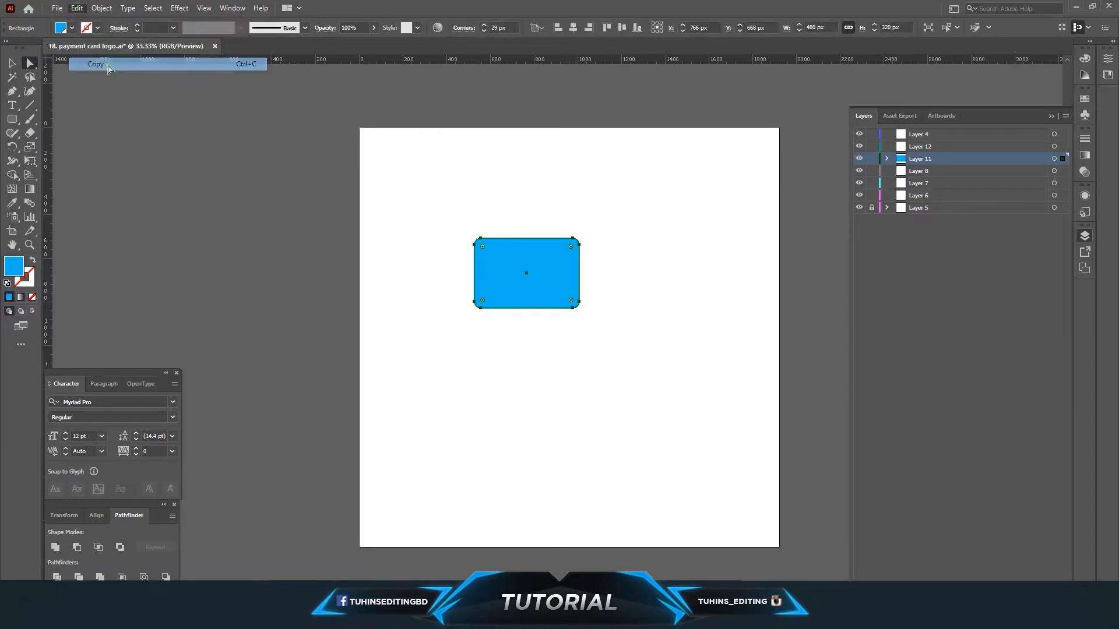
{"action": "left_click", "coordinate": [872, 159]}
{"action": "left_click", "coordinate": [917, 134]}
{"action": "left_click", "coordinate": [85, 9]}
{"action": "left_click", "coordinate": [102, 115]}
Step: Fill the pasted card copy with a darker, saturated blue swatch
{"action": "left_click", "coordinate": [72, 28]}
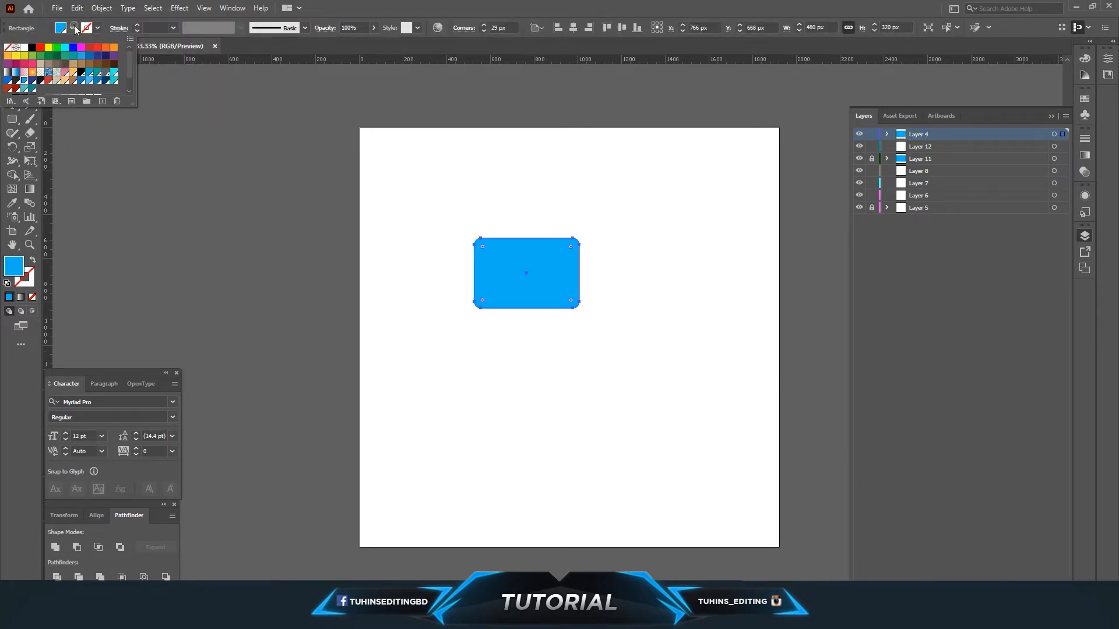
{"action": "left_click", "coordinate": [16, 82]}
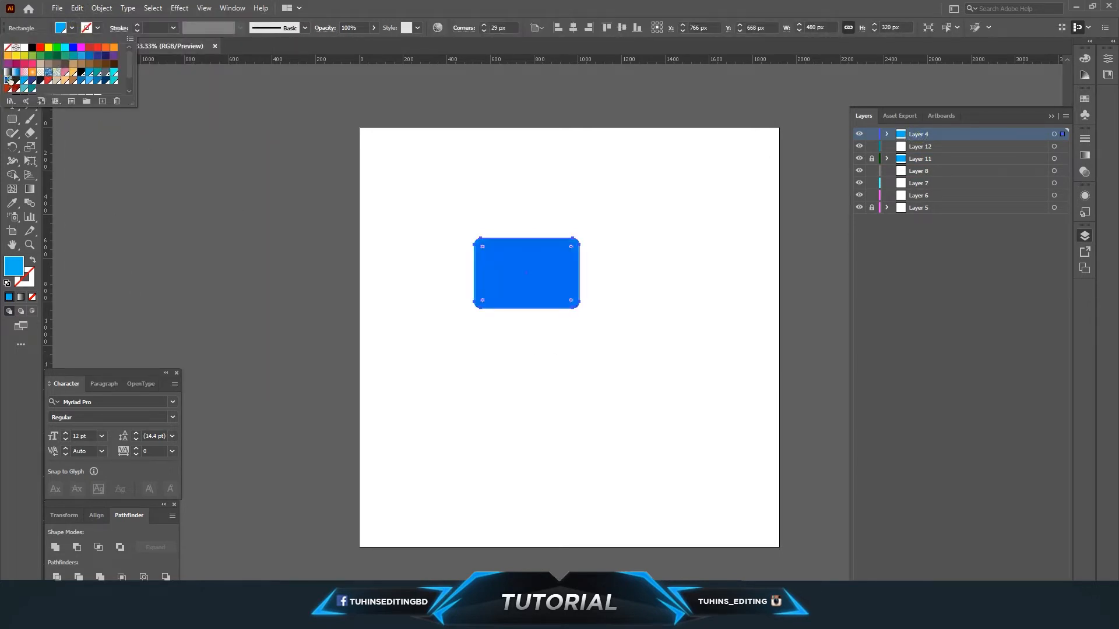
{"action": "left_click", "coordinate": [569, 337]}
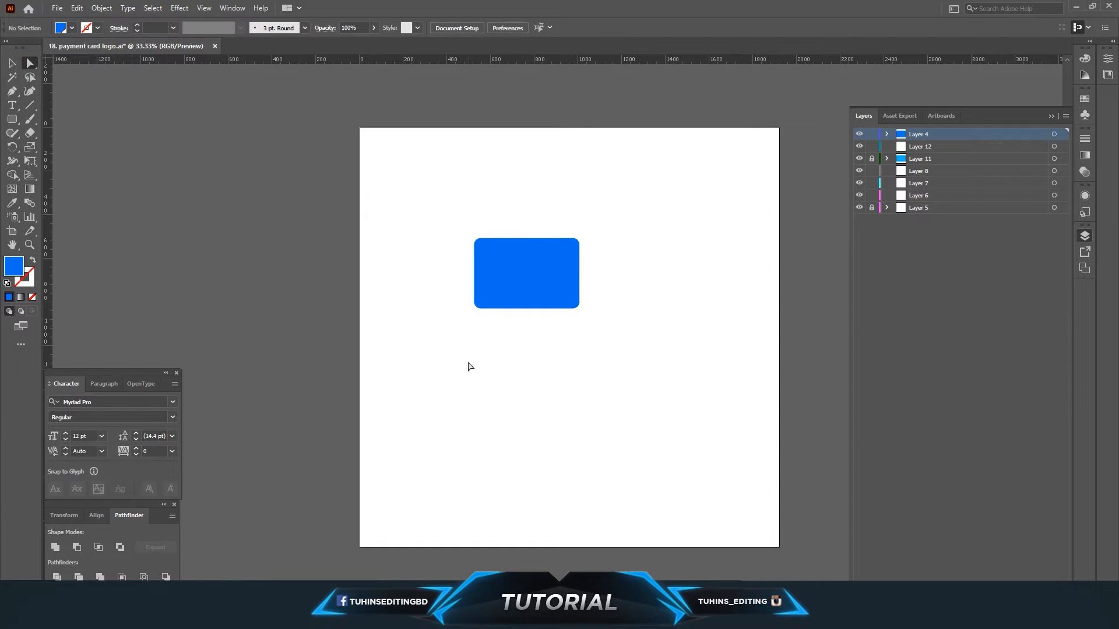
Step: Draw a white stripe about 462 × 51 px across the lower part of the card
{"action": "scroll", "coordinate": [471, 366], "scroll_direction": "up", "scroll_amount": 2}
{"action": "key", "text": "ctrl+1"}
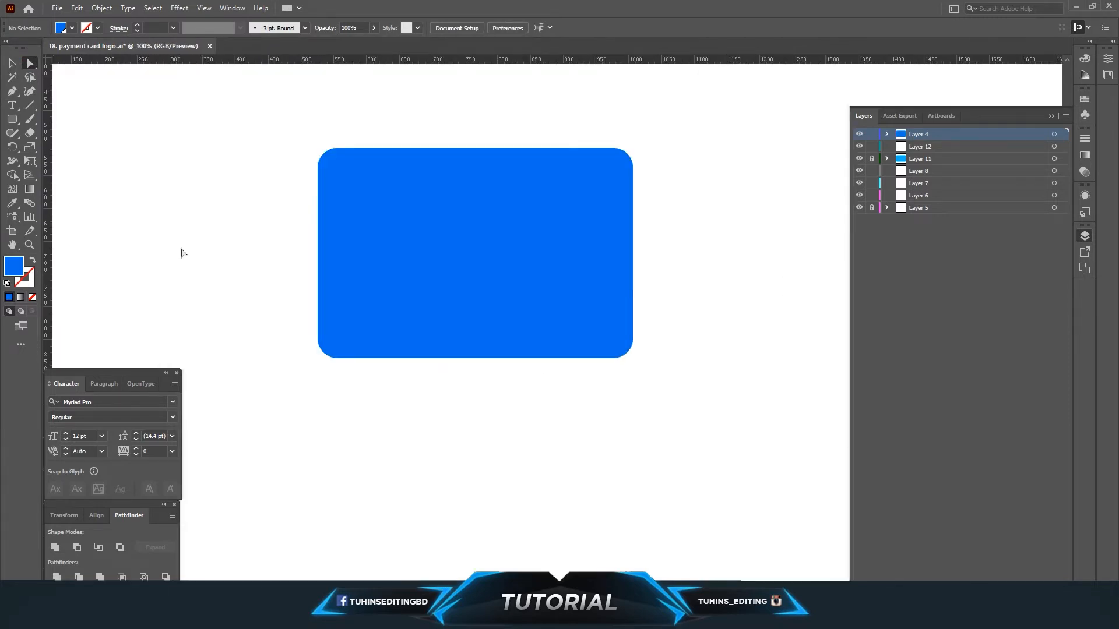
{"action": "right_click", "coordinate": [12, 120]}
{"action": "left_click", "coordinate": [57, 119]}
{"action": "left_click", "coordinate": [72, 28]}
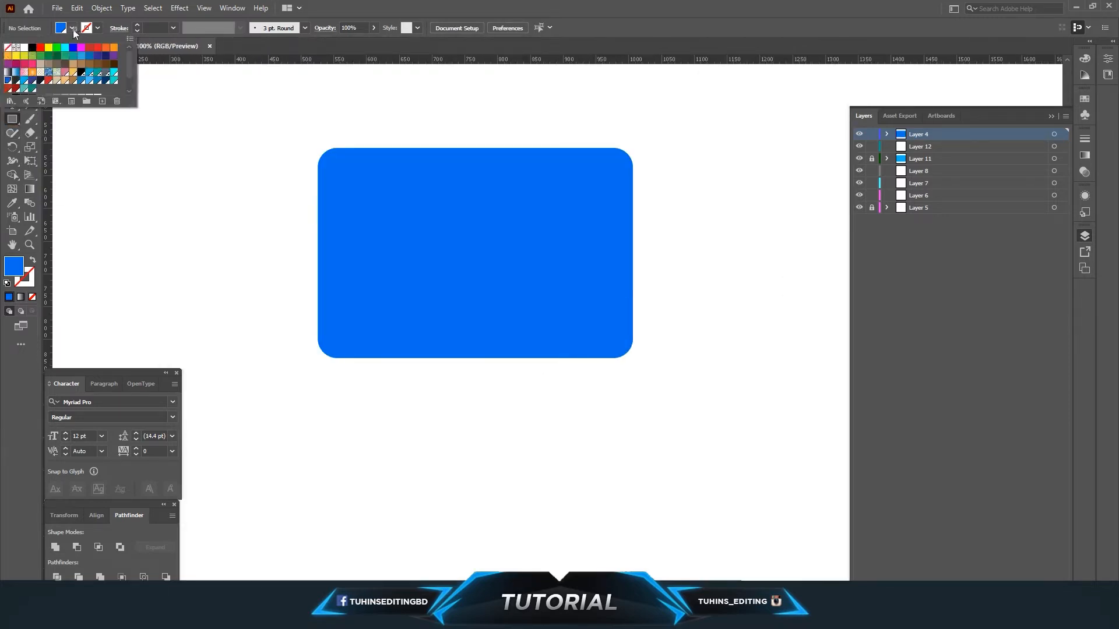
{"action": "left_click", "coordinate": [24, 48]}
{"action": "mouse_move", "coordinate": [323, 292]}
{"action": "left_mouse_down"}
{"action": "mouse_move", "coordinate": [365, 318]}
{"action": "mouse_move", "coordinate": [625, 326]}
{"action": "left_mouse_up"}
{"action": "key", "text": "a"}
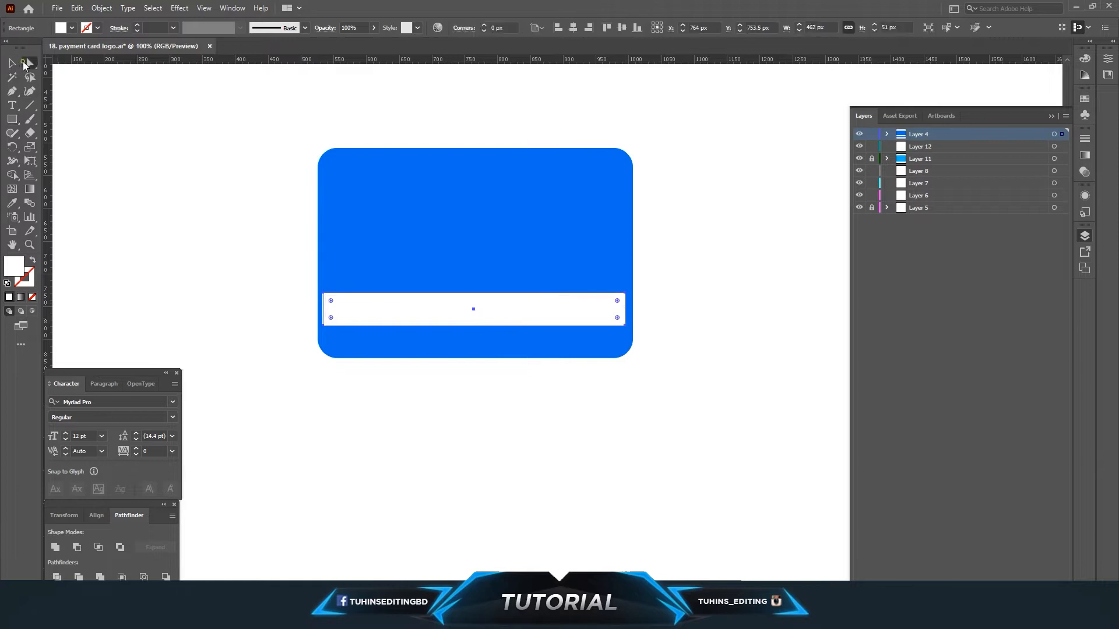
Step: Narrow the white stripe slightly from its left edge so its side margins on the card look even
{"action": "left_click", "coordinate": [295, 303]}
{"action": "scroll", "coordinate": [294, 303], "scroll_direction": "up", "scroll_amount": 2}
{"action": "left_click", "coordinate": [361, 354]}
{"action": "key", "text": "v"}
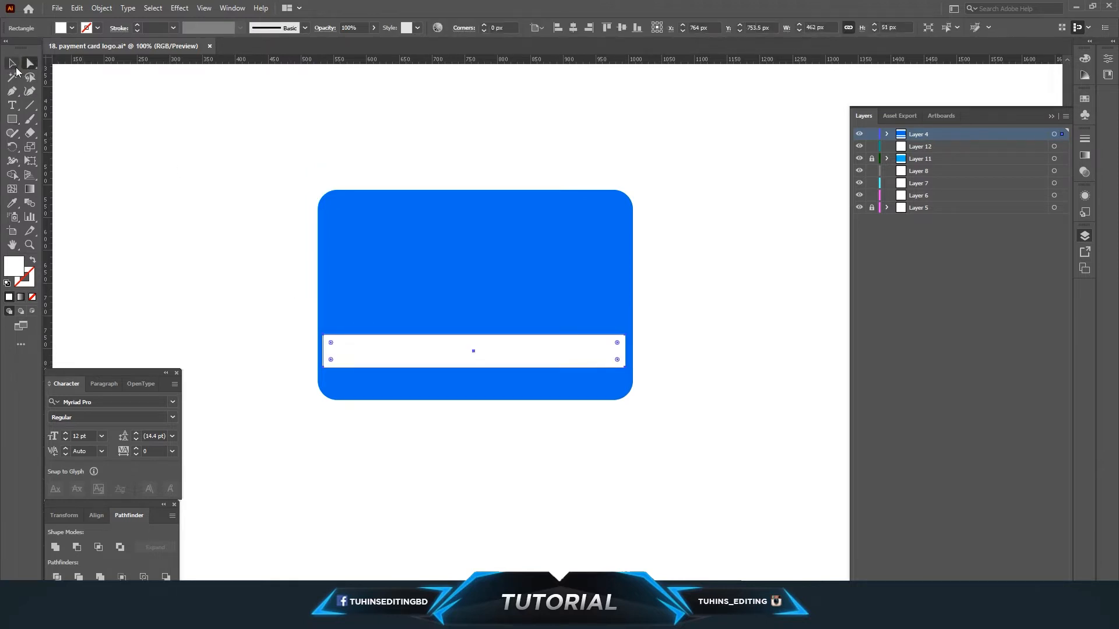
{"action": "left_click_drag", "start_coordinate": [324, 353], "coordinate": [325, 353]}
{"action": "left_click", "coordinate": [239, 299]}
Step: Draw a large white circle near the card's upper-right corner and a smaller white circle to its left
{"action": "scroll", "coordinate": [239, 298], "scroll_direction": "up", "scroll_amount": 2}
{"action": "left_click", "coordinate": [13, 119]}
{"action": "left_click_drag", "start_coordinate": [12, 119], "coordinate": [47, 145]}
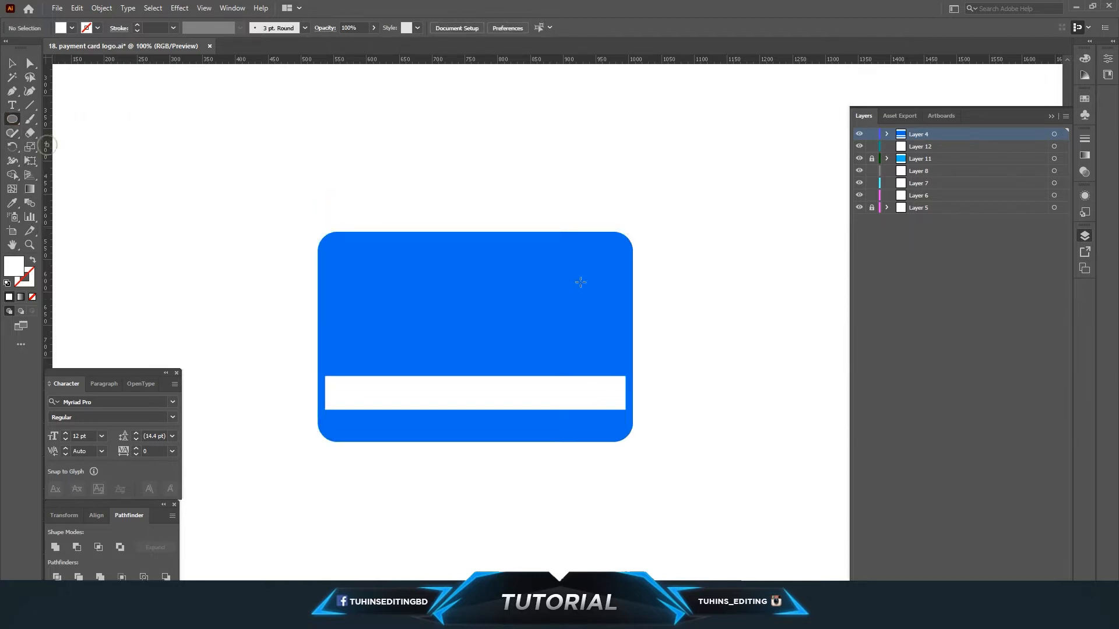
{"action": "mouse_move", "coordinate": [589, 273]}
{"action": "left_mouse_down"}
{"action": "mouse_move", "coordinate": [603, 289]}
{"action": "mouse_move", "coordinate": [556, 282]}
{"action": "left_mouse_up"}
{"action": "key", "text": "v"}
{"action": "left_click", "coordinate": [513, 150]}
{"action": "left_click", "coordinate": [692, 282]}
{"action": "left_click", "coordinate": [686, 285]}
Step: Try to free-distort the dark blue card, stripe and circles by pulling both right corners inward and down
{"action": "key", "text": "ctrl+minus"}
{"action": "key", "text": "ctrl+minus"}
{"action": "key", "text": "ctrl+minus"}
{"action": "key", "text": "ctrl+minus"}
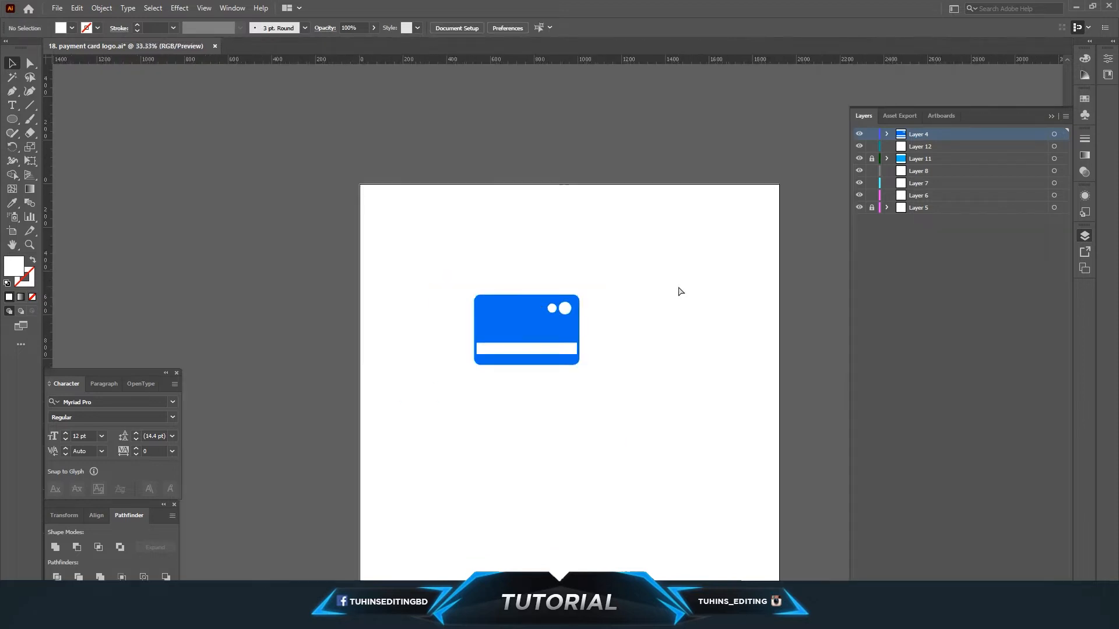
{"action": "key", "text": "ctrl+plus"}
{"action": "key", "text": "ctrl+plus"}
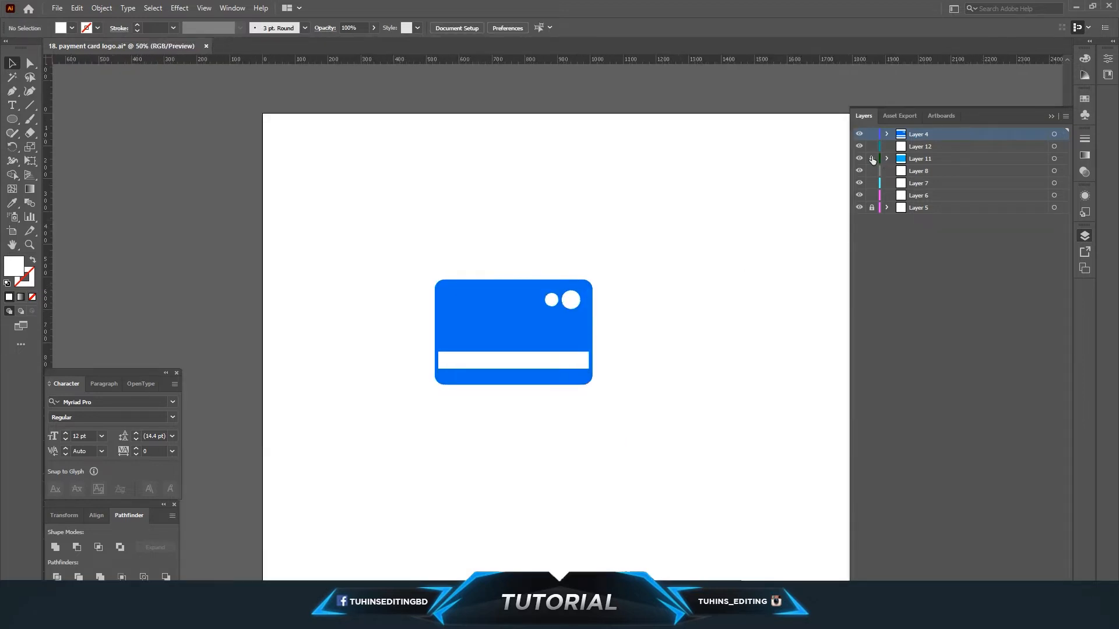
{"action": "left_click_drag", "start_coordinate": [413, 255], "coordinate": [649, 413]}
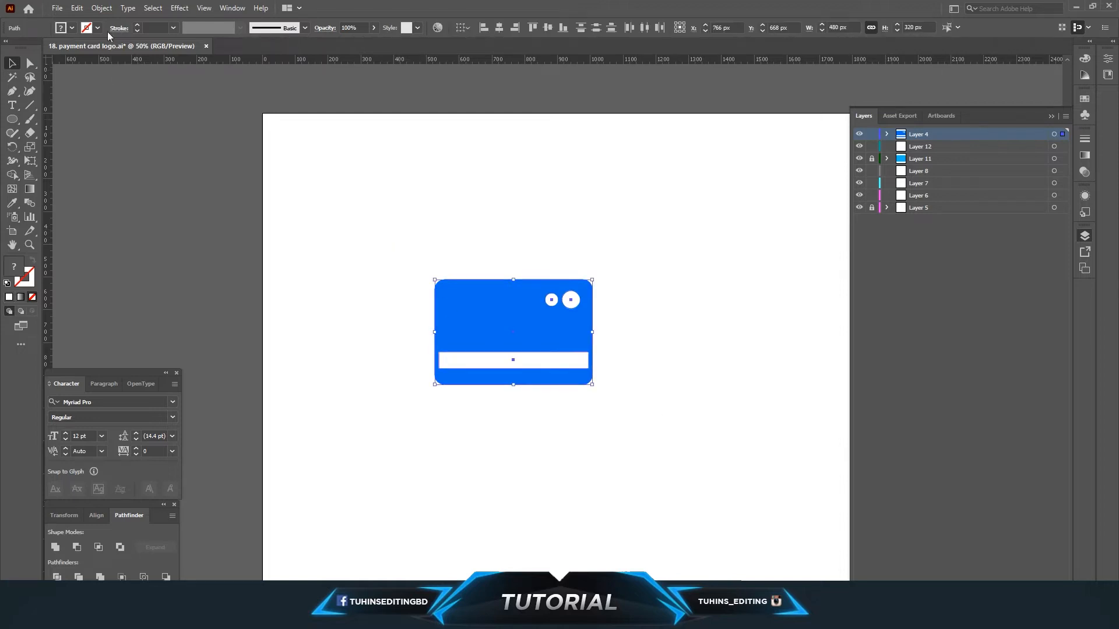
{"action": "left_click", "coordinate": [34, 166]}
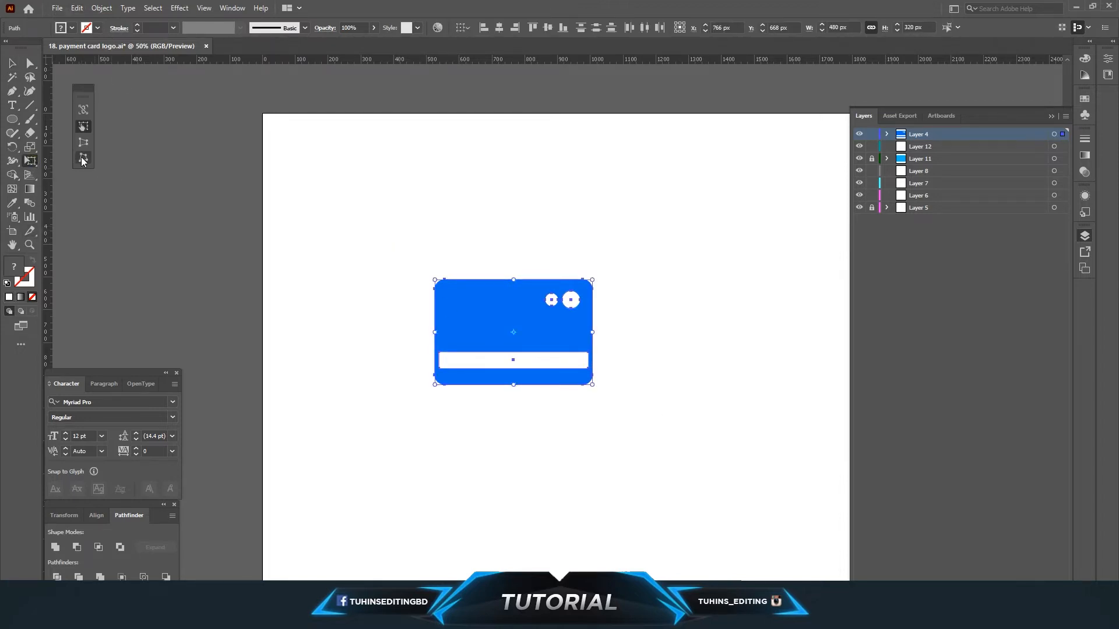
{"action": "left_click", "coordinate": [82, 159]}
{"action": "left_click_drag", "start_coordinate": [593, 281], "coordinate": [537, 323]}
{"action": "left_click_drag", "start_coordinate": [593, 387], "coordinate": [534, 429]}
{"action": "key", "text": "ctrl+z"}
{"action": "left_click_drag", "start_coordinate": [593, 281], "coordinate": [532, 317]}
{"action": "left_click", "coordinate": [13, 63]}
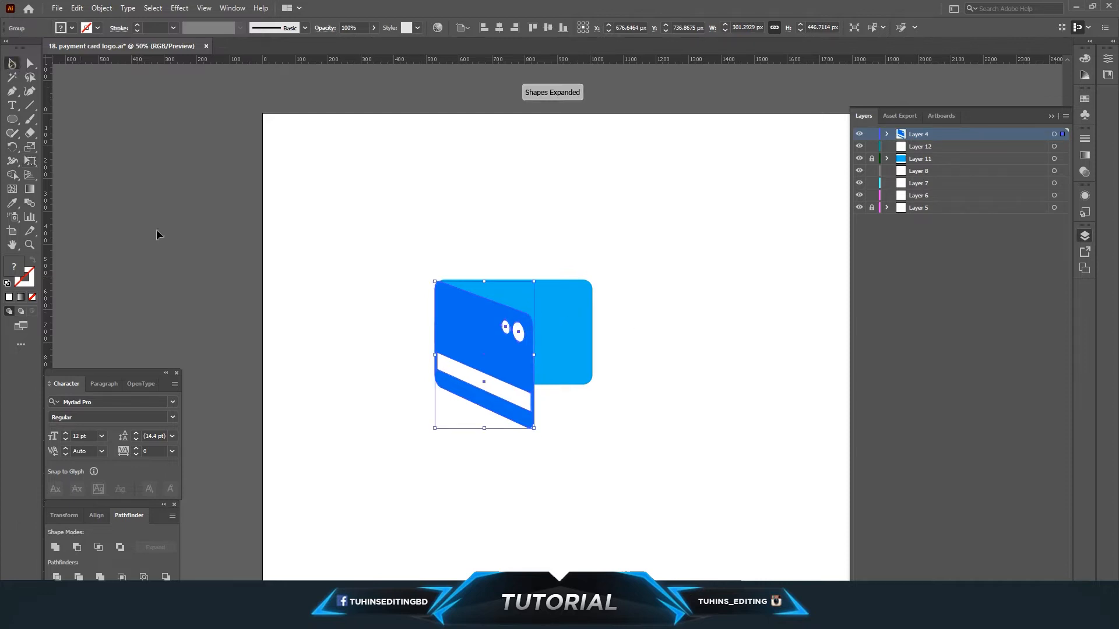
{"action": "left_click", "coordinate": [330, 397]}
{"action": "key", "text": "ctrl+plus"}
{"action": "key", "text": "ctrl+plus"}
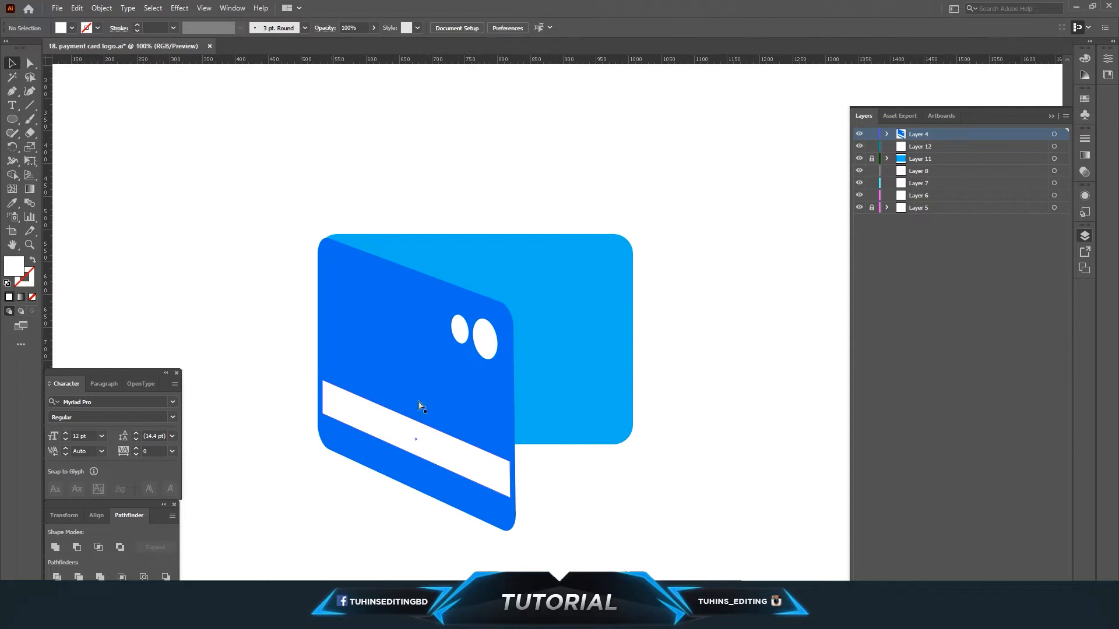
Step: Undo the free distortion of the front card artwork
{"action": "key", "text": "ctrl+z"}
{"action": "key", "text": "ctrl+z"}
{"action": "key", "text": "ctrl+z"}
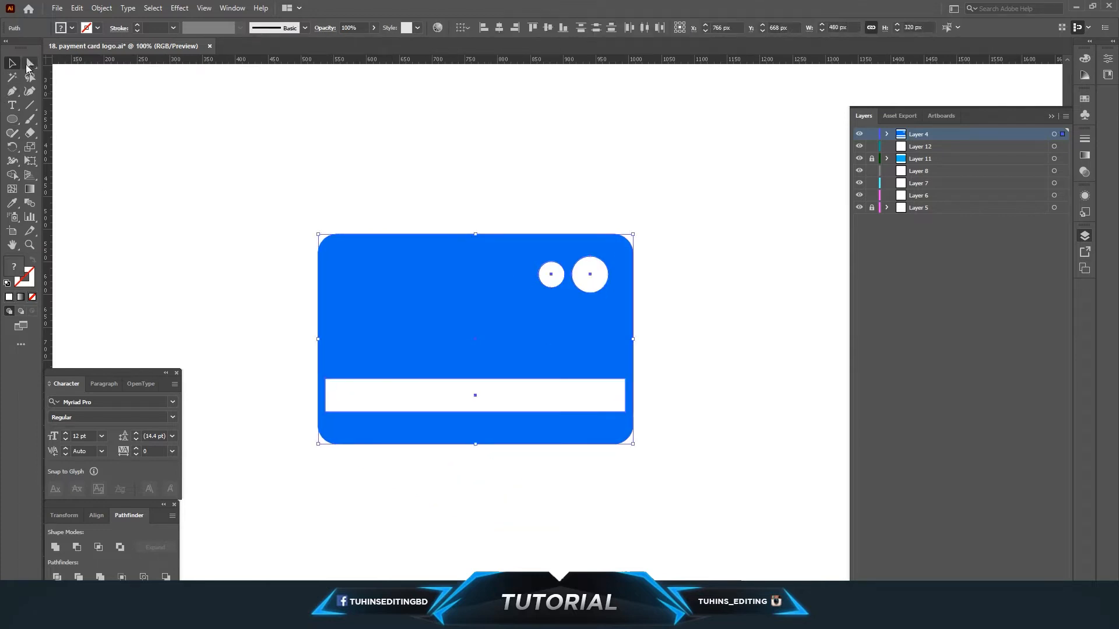
Step: Free-distort the card with its stripe and circles, moving both right corners inward and down for an angled perspective
{"action": "left_click", "coordinate": [30, 161]}
{"action": "left_click", "coordinate": [87, 163]}
{"action": "left_click_drag", "start_coordinate": [636, 449], "coordinate": [547, 523]}
{"action": "left_click_drag", "start_coordinate": [632, 235], "coordinate": [543, 289]}
{"action": "left_click", "coordinate": [508, 180]}
Step: Examine how the angled front card overlaps the light blue card behind it
{"action": "key", "text": "ctrl+minus"}
{"action": "key", "text": "ctrl+minus"}
{"action": "key", "text": "ctrl+minus"}
{"action": "key", "text": "ctrl+minus"}
{"action": "key", "text": "ctrl+minus"}
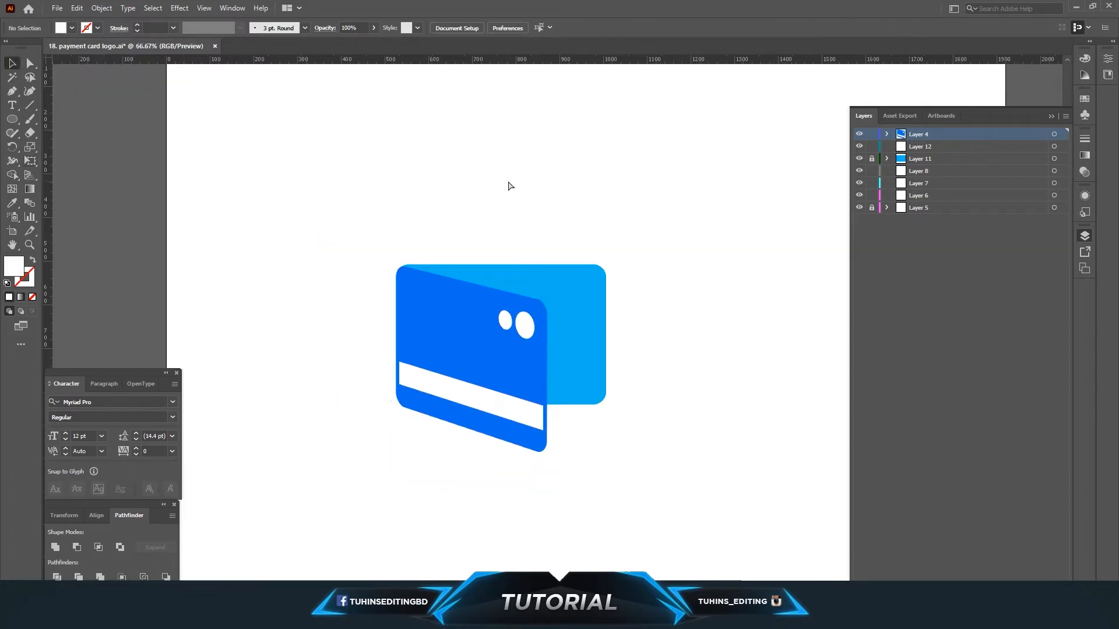
{"action": "key", "text": "ctrl+plus"}
{"action": "key", "text": "ctrl+plus"}
{"action": "key", "text": "ctrl+minus"}
{"action": "key", "text": "ctrl+minus"}
{"action": "scroll", "coordinate": [714, 250], "scroll_direction": "down", "scroll_amount": 5}
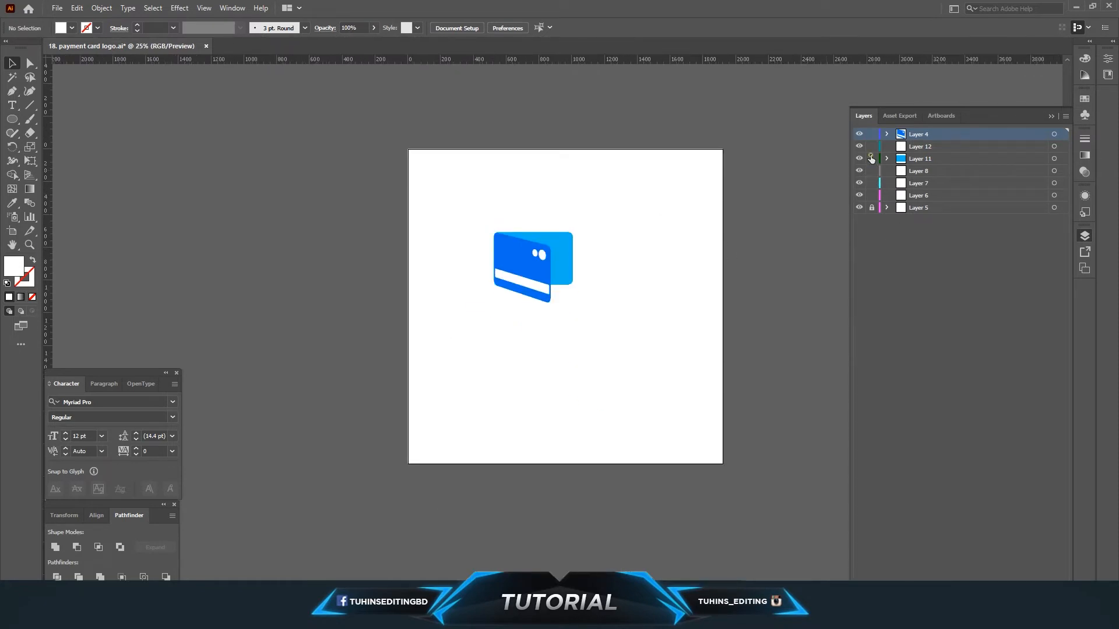
Step: Fill the full-artboard background square with dark navy #091956 and lock Layer 5
{"action": "left_click", "coordinate": [644, 327]}
{"action": "left_click", "coordinate": [72, 27]}
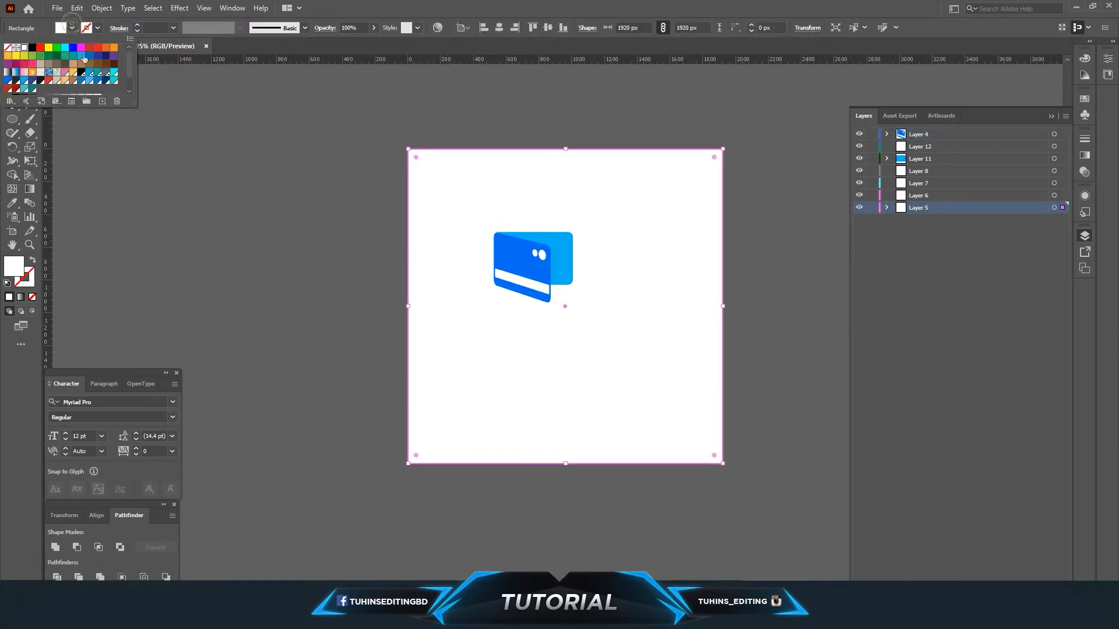
{"action": "left_click", "coordinate": [103, 86]}
{"action": "double_click", "coordinate": [14, 267]}
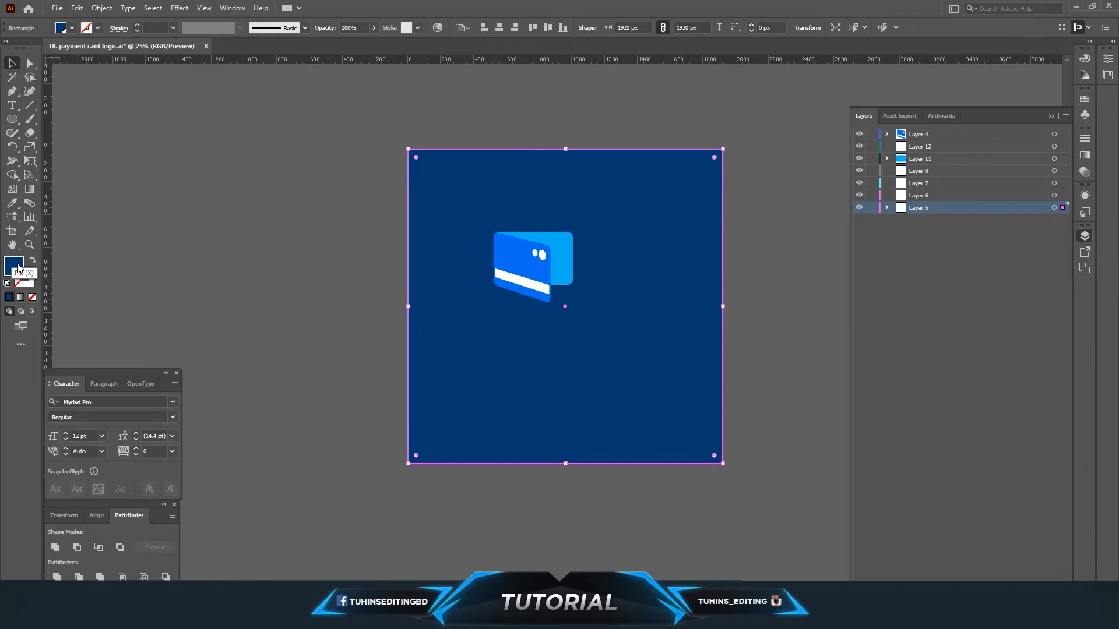
{"action": "mouse_move", "coordinate": [570, 294]}
{"action": "left_mouse_down"}
{"action": "mouse_move", "coordinate": [578, 284]}
{"action": "mouse_move", "coordinate": [519, 305]}
{"action": "mouse_move", "coordinate": [544, 321]}
{"action": "left_mouse_up"}
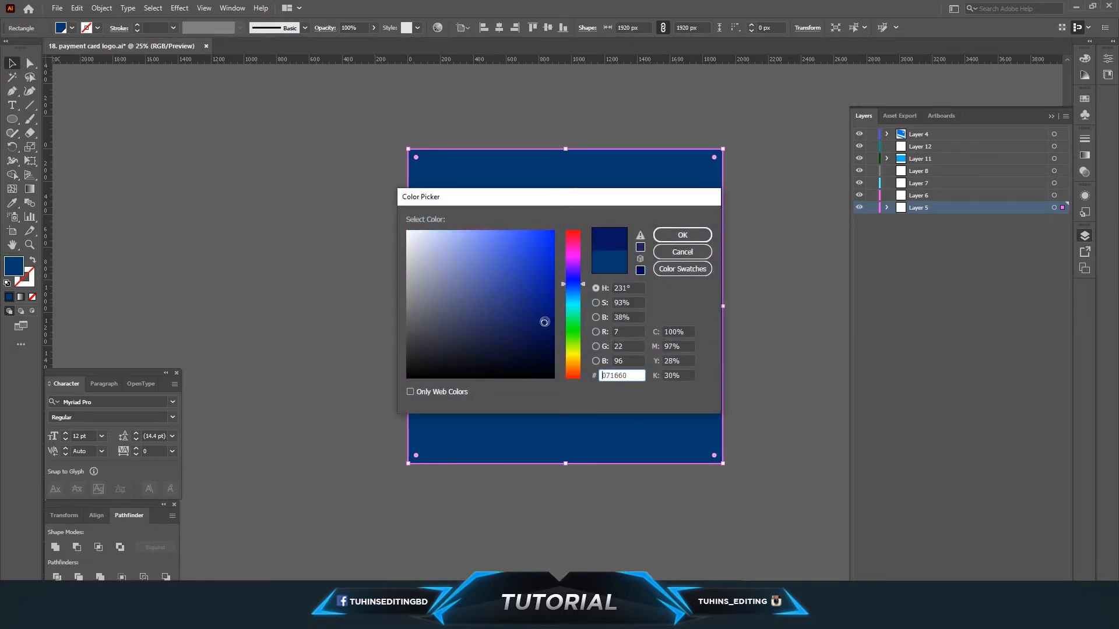
{"action": "left_click", "coordinate": [682, 235]}
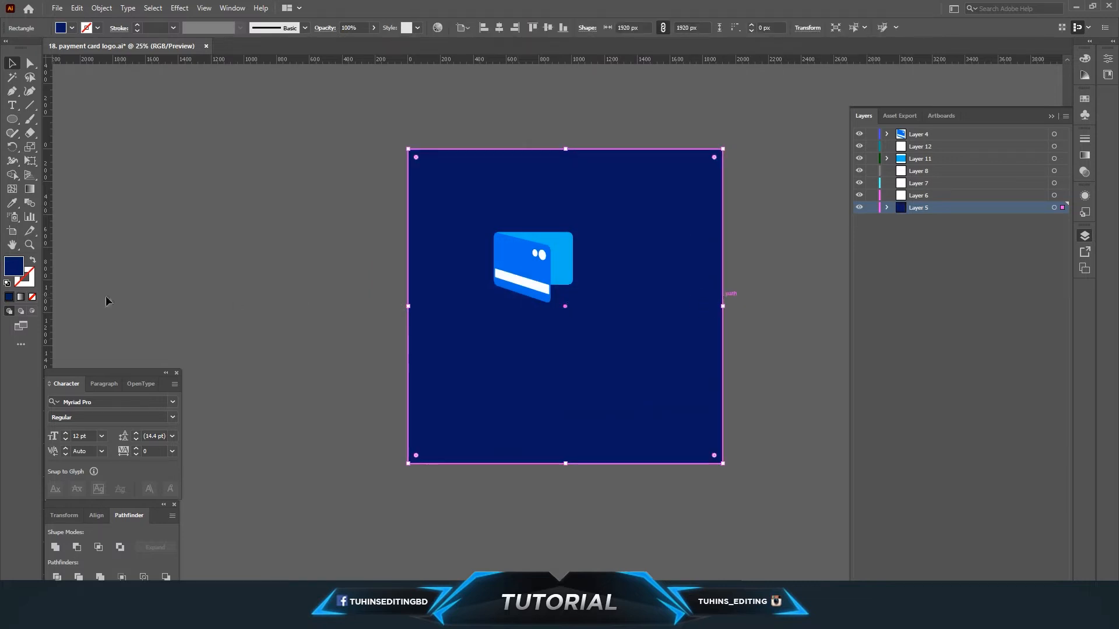
{"action": "double_click", "coordinate": [14, 267]}
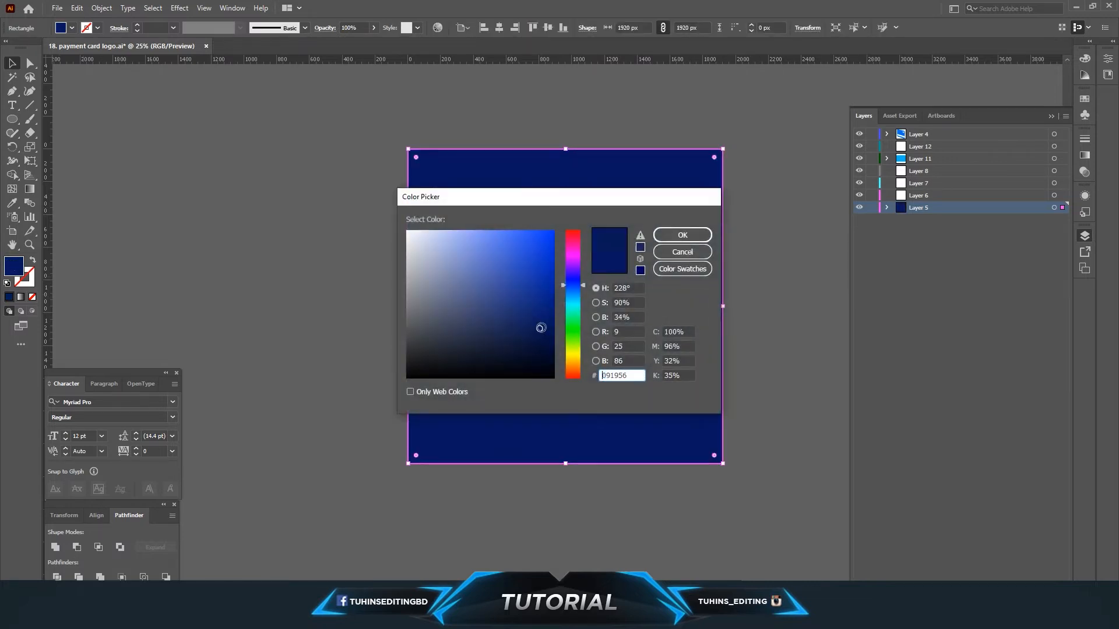
{"action": "left_click", "coordinate": [685, 234]}
{"action": "left_click", "coordinate": [872, 208]}
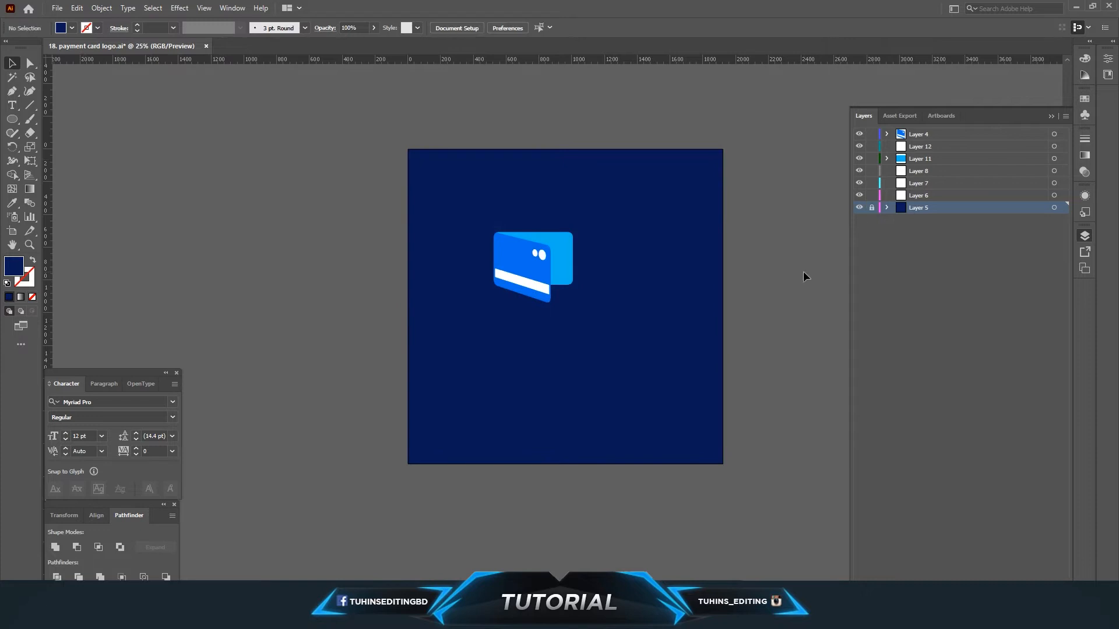
Step: Compare blue swatches on the back card and settle on a turquoise fill
{"action": "key", "text": "ctrl+plus"}
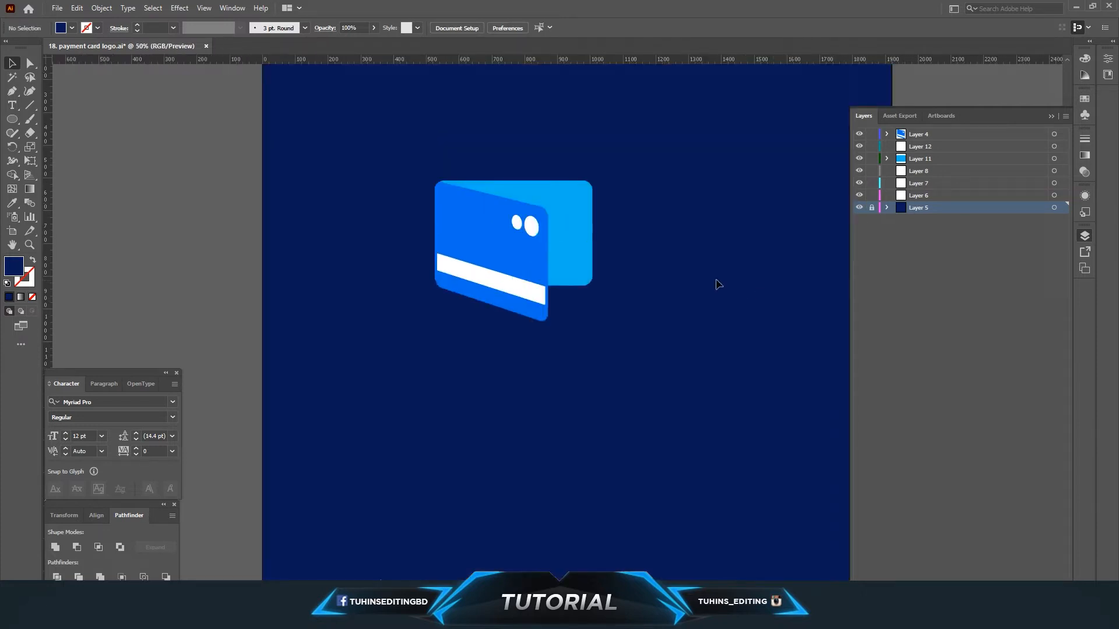
{"action": "left_click", "coordinate": [32, 62]}
{"action": "left_click", "coordinate": [463, 228]}
{"action": "left_click", "coordinate": [569, 222]}
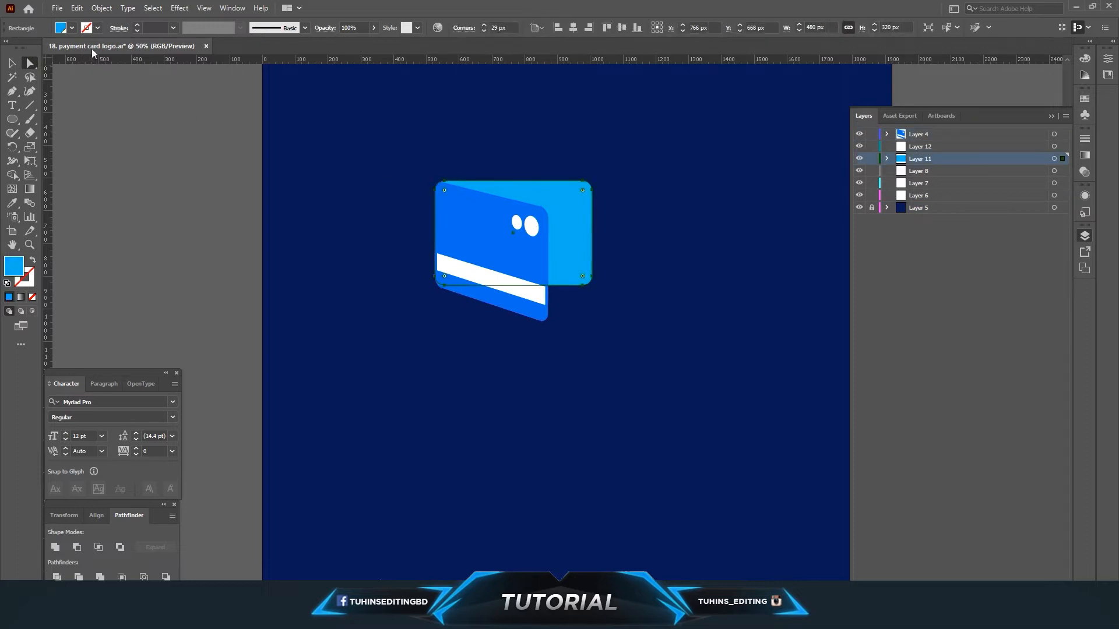
{"action": "left_click", "coordinate": [73, 28]}
{"action": "left_click", "coordinate": [89, 81]}
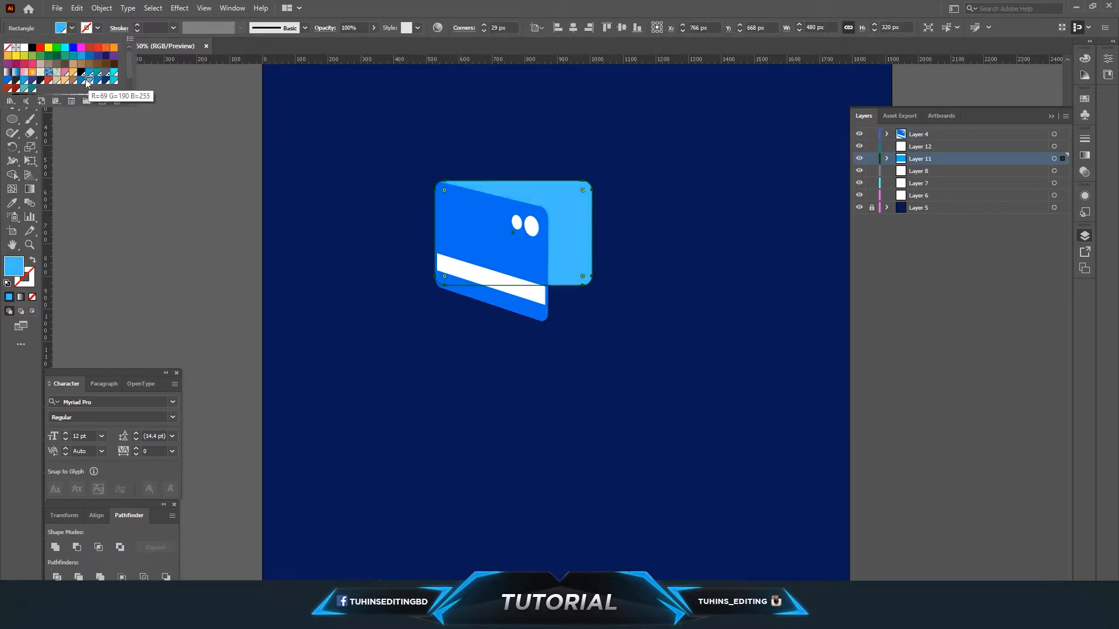
{"action": "left_click", "coordinate": [23, 81]}
{"action": "left_click", "coordinate": [114, 81]}
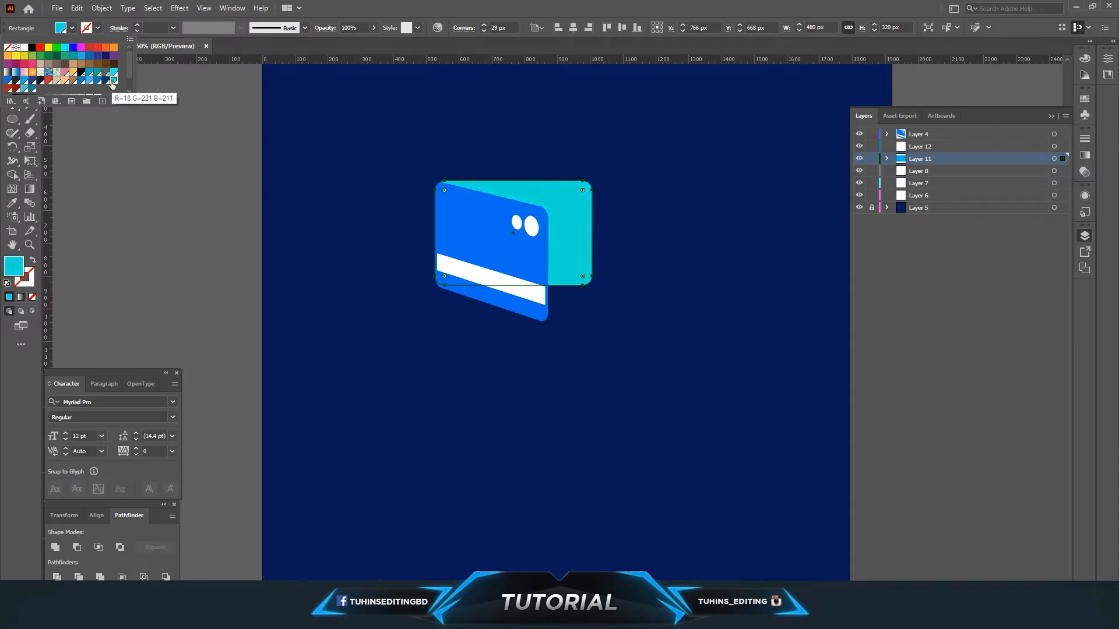
{"action": "left_click", "coordinate": [137, 182]}
Step: Apply a linear gradient to the front card's body, running from light blue at 0% to saturated blue at 100%
{"action": "left_click", "coordinate": [470, 234]}
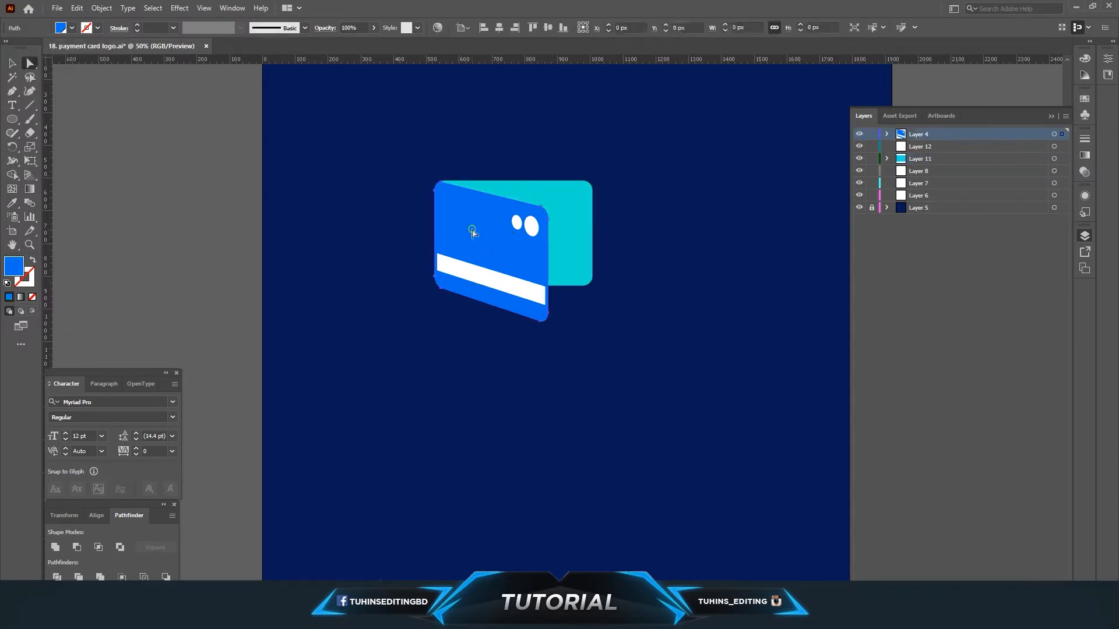
{"action": "left_click", "coordinate": [1084, 155]}
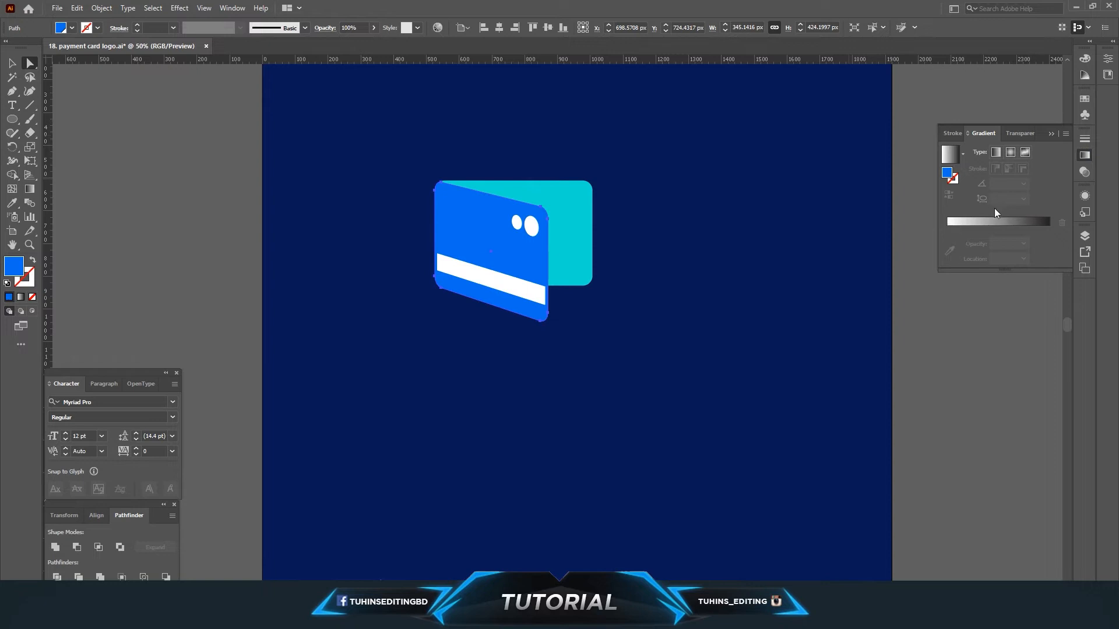
{"action": "left_click", "coordinate": [21, 297]}
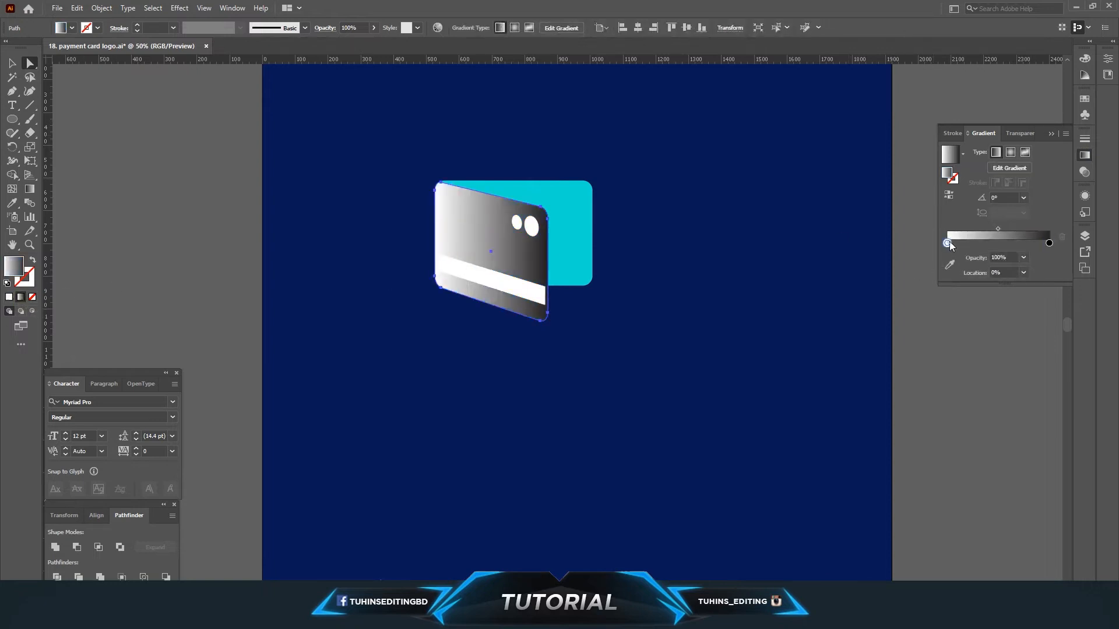
{"action": "double_click", "coordinate": [948, 242]}
{"action": "left_click", "coordinate": [926, 305]}
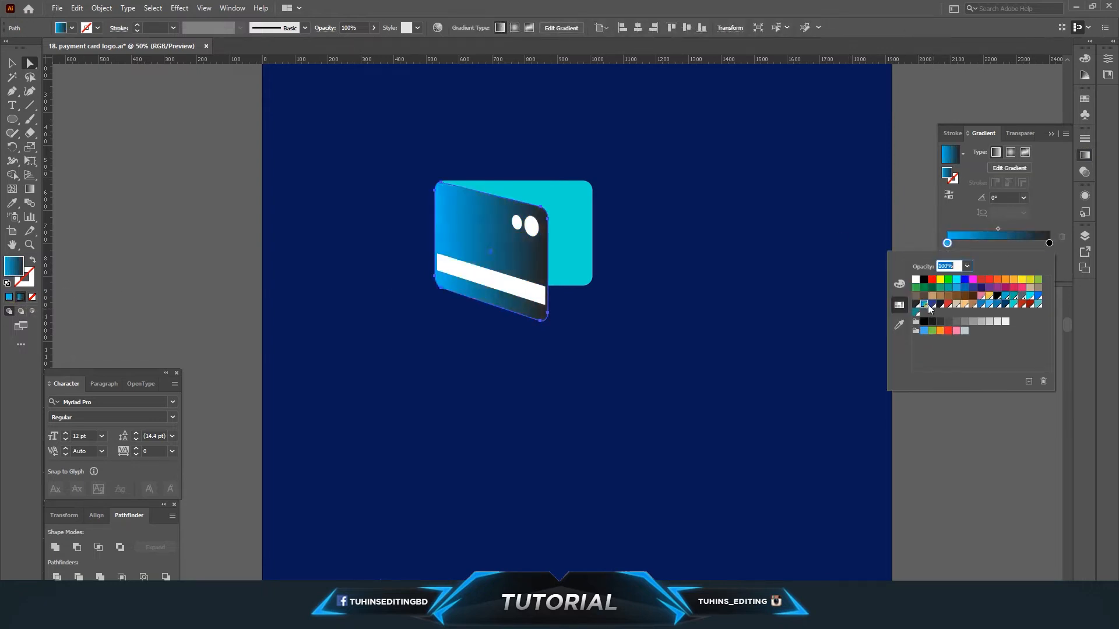
{"action": "double_click", "coordinate": [1049, 243]}
{"action": "left_click", "coordinate": [1037, 298]}
{"action": "left_click", "coordinate": [221, 232]}
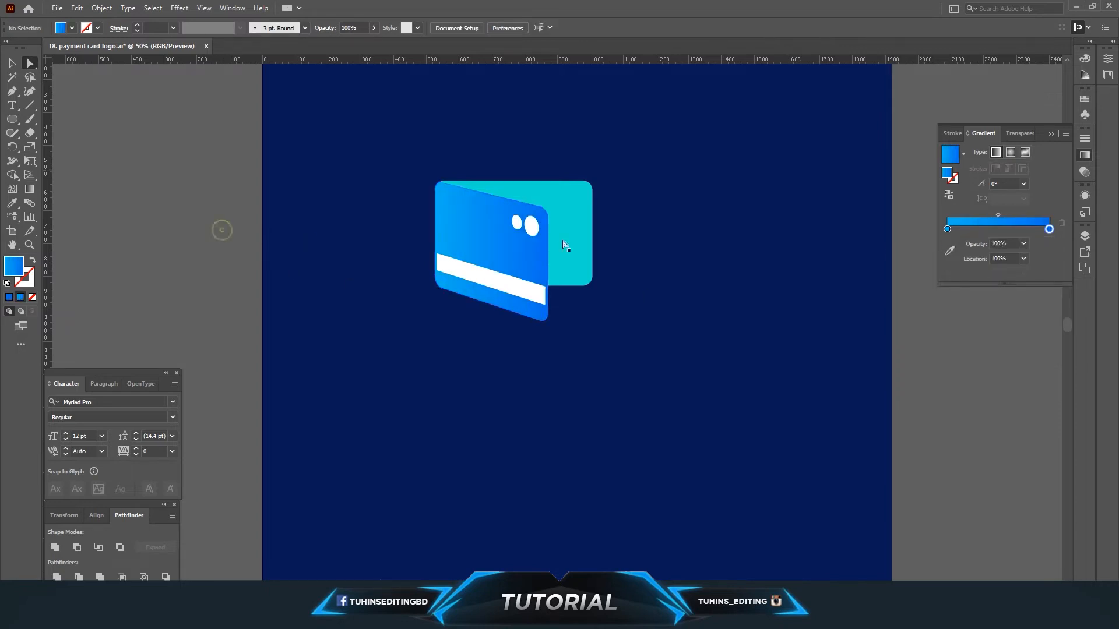
Step: Try the front card's linear blue gradient on the back card
{"action": "left_click", "coordinate": [570, 234]}
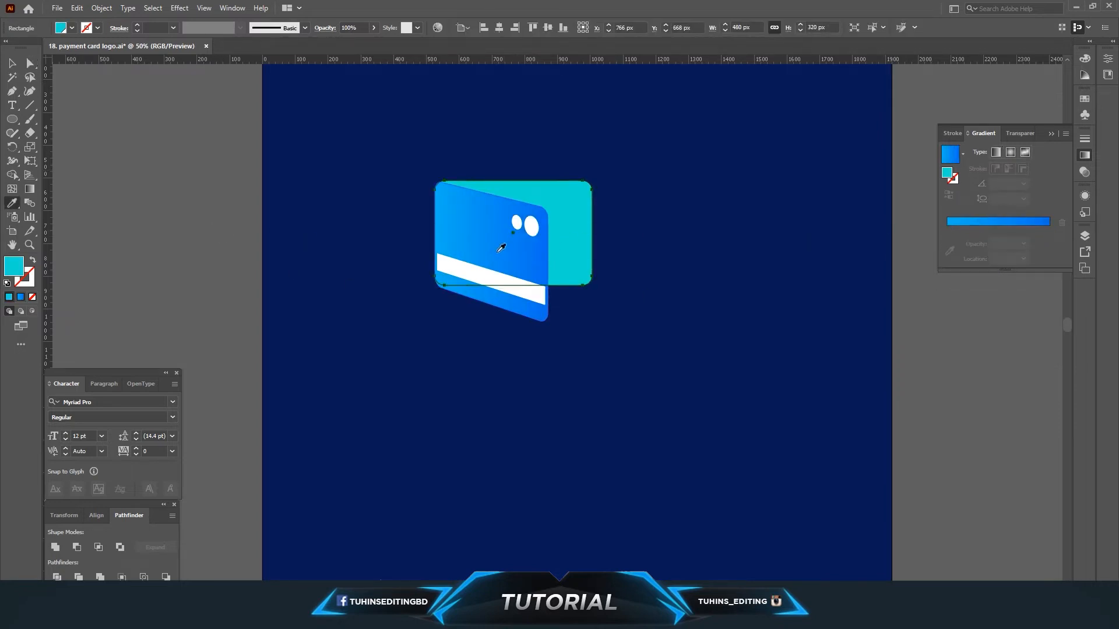
{"action": "key", "text": "period"}
{"action": "left_click", "coordinate": [252, 229]}
Step: Compare solid blue swatches on the back card and settle on a bright light blue fill
{"action": "left_click", "coordinate": [570, 240]}
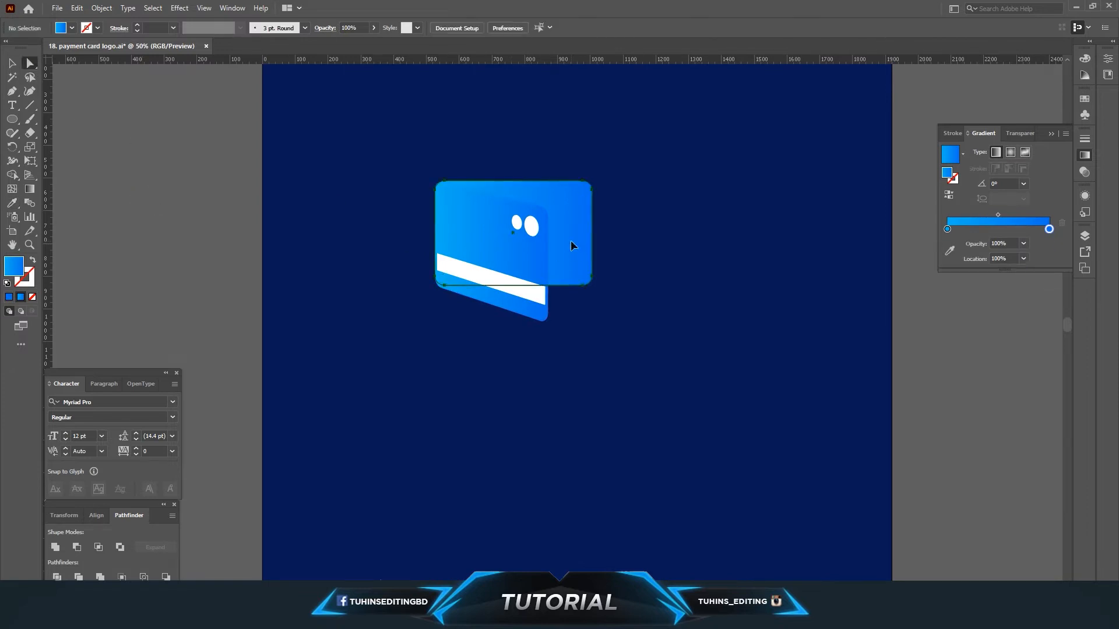
{"action": "left_click", "coordinate": [72, 28]}
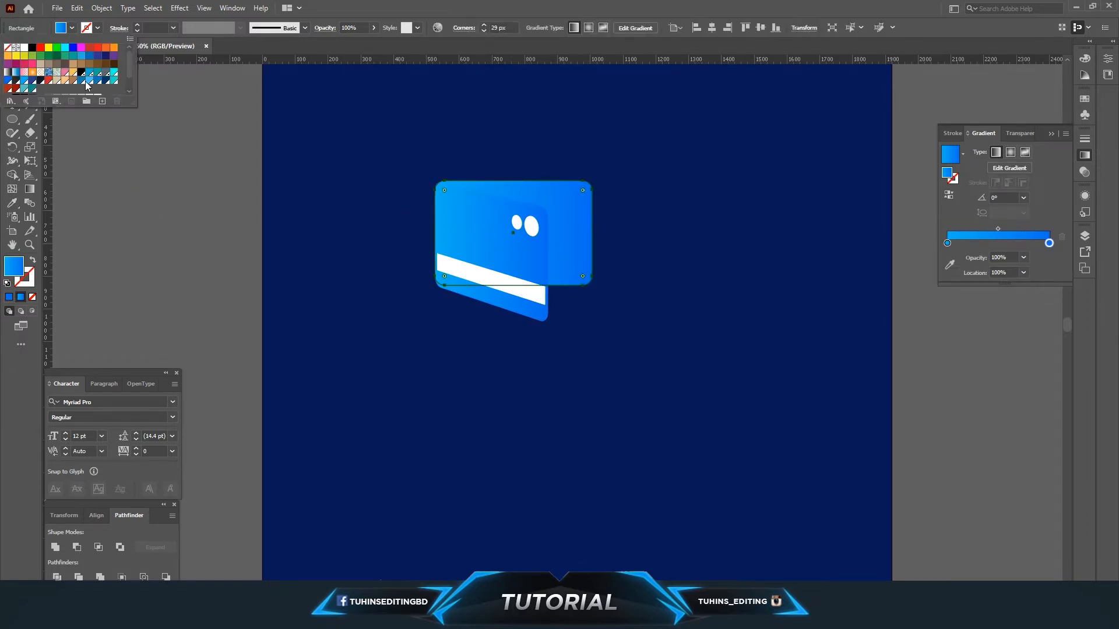
{"action": "left_click", "coordinate": [89, 73]}
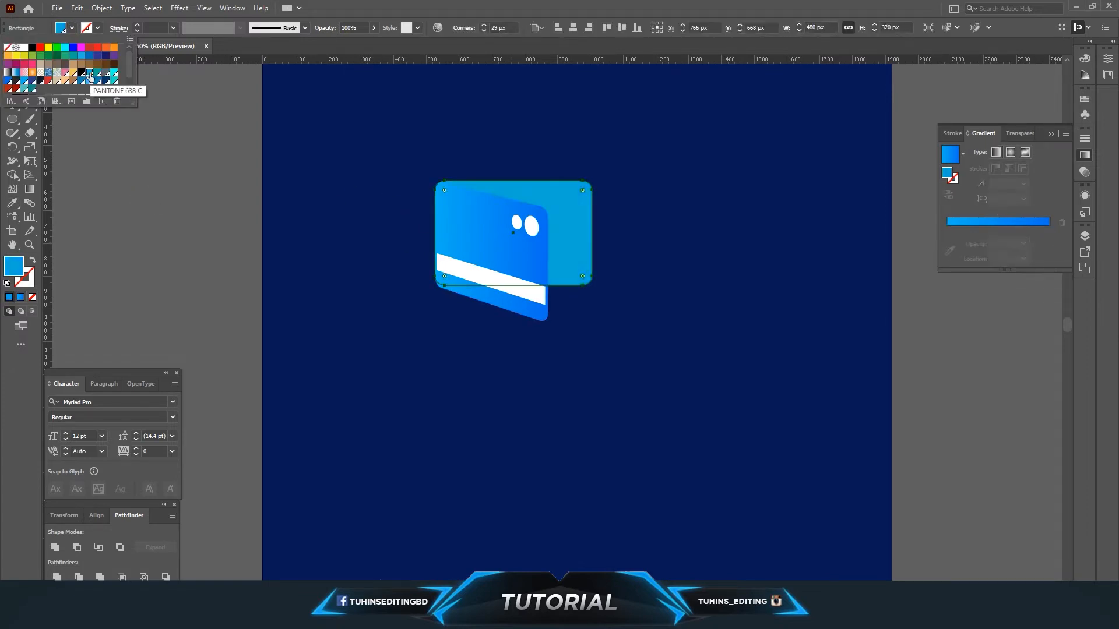
{"action": "left_click", "coordinate": [66, 48]}
{"action": "left_click", "coordinate": [81, 55]}
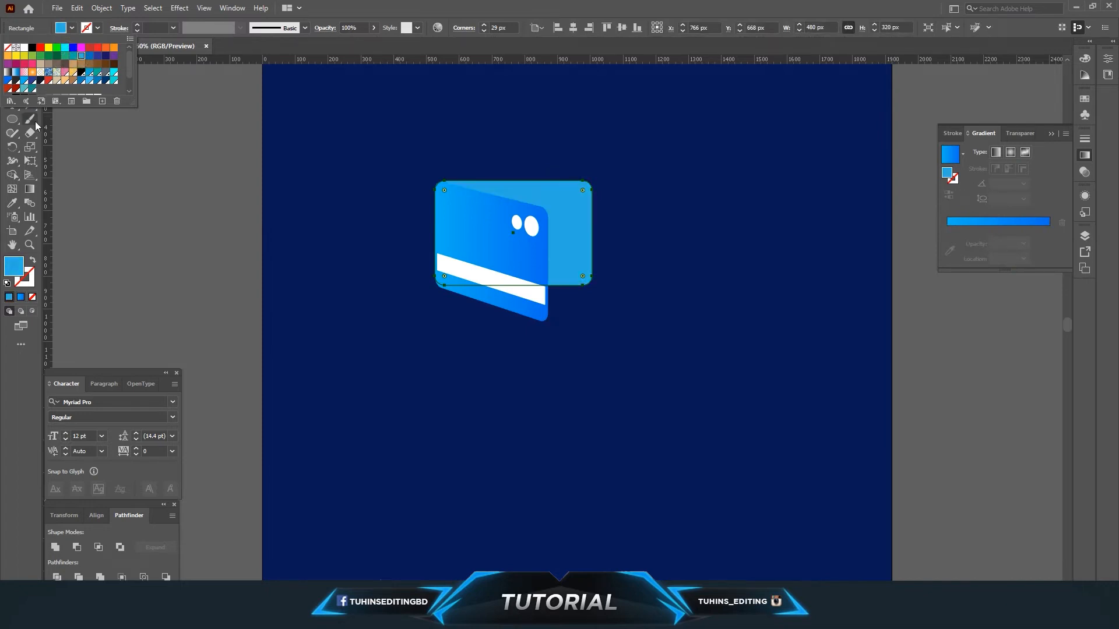
{"action": "left_click", "coordinate": [181, 225]}
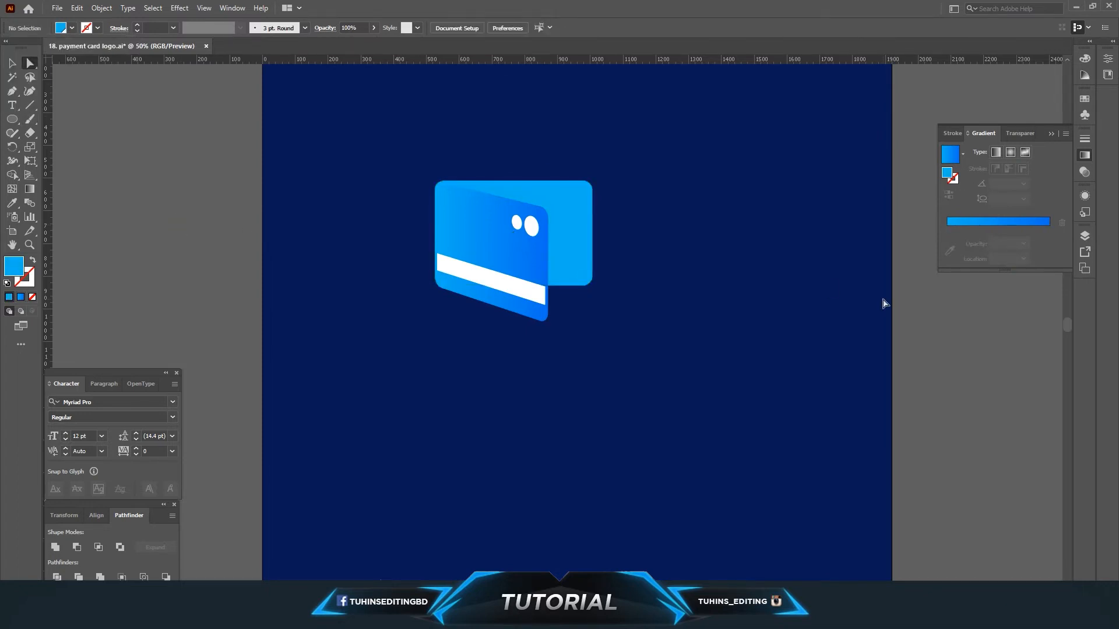
Step: Select both cards with all their details and group them
{"action": "key", "text": "ctrl+minus"}
{"action": "key", "text": "ctrl+minus"}
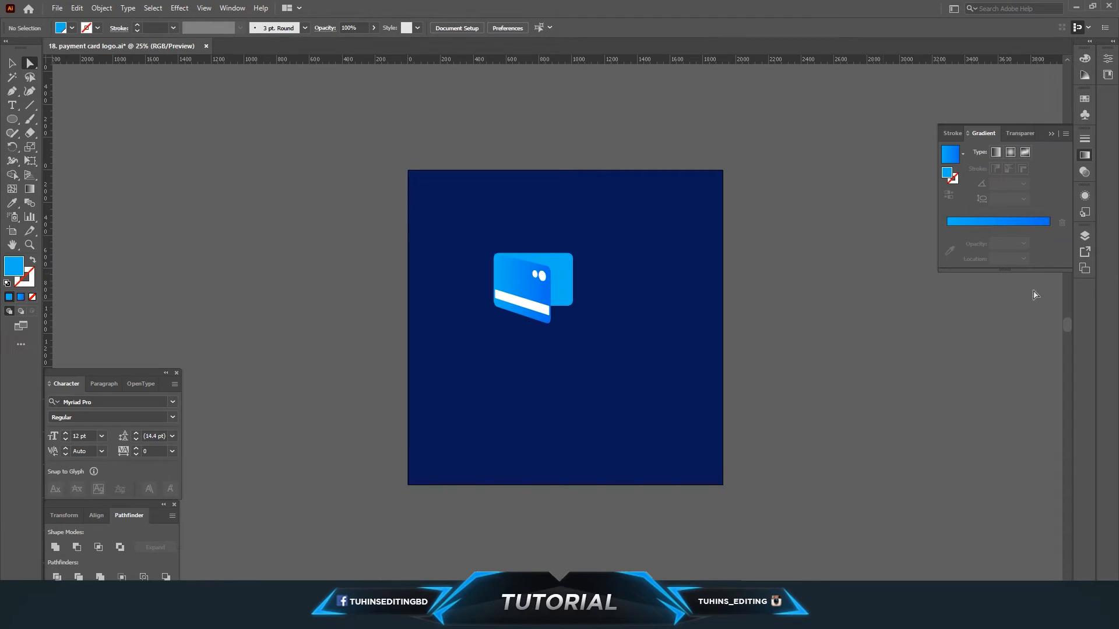
{"action": "left_click", "coordinate": [1085, 236]}
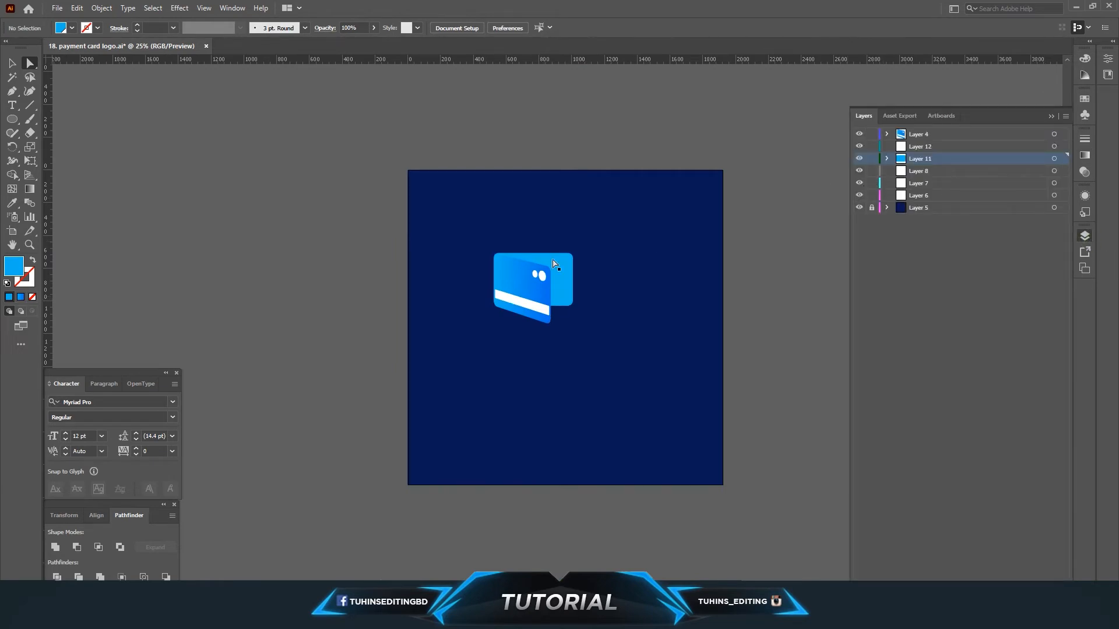
{"action": "left_click_drag", "start_coordinate": [573, 325], "coordinate": [603, 349]}
{"action": "left_click", "coordinate": [101, 8]}
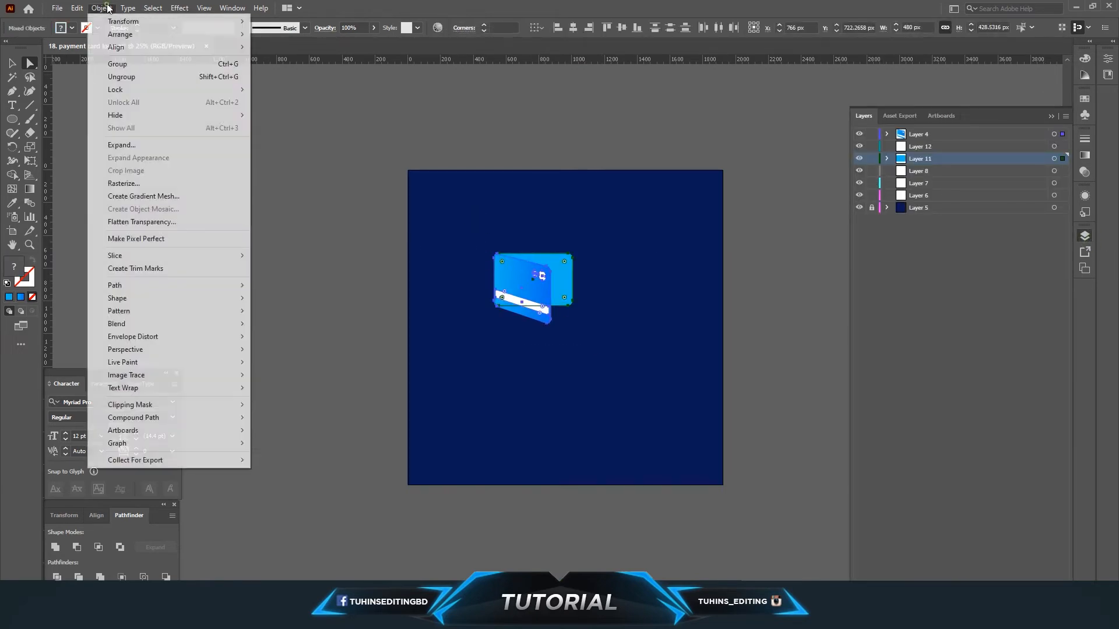
{"action": "left_click", "coordinate": [116, 65]}
{"action": "left_click", "coordinate": [11, 62]}
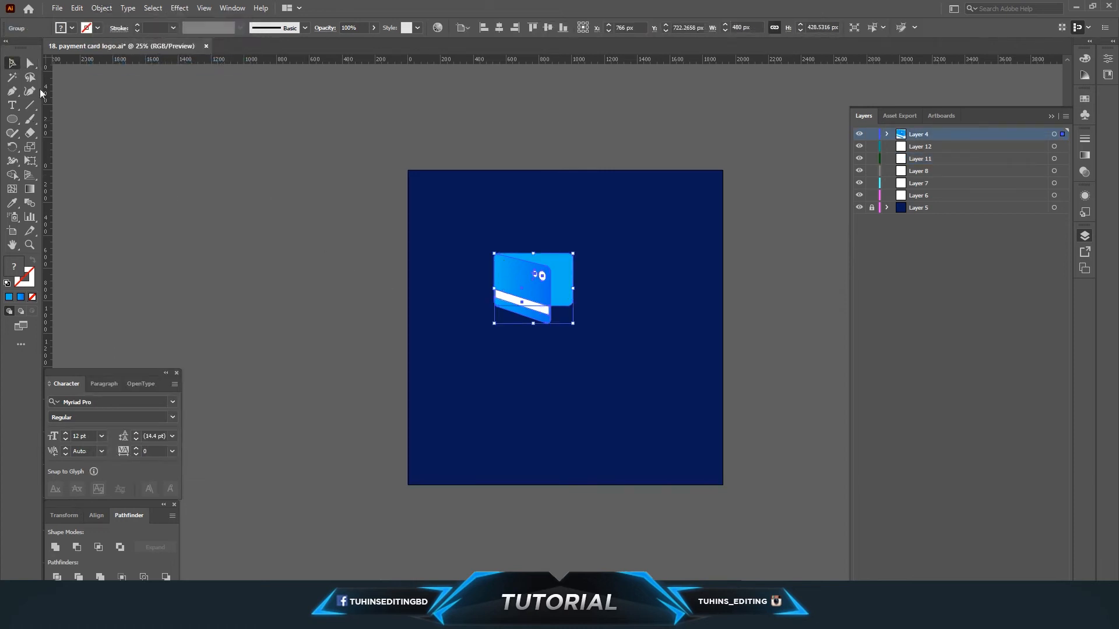
Step: Try scaling the grouped cards down to about half size, then undo the resize
{"action": "left_click_drag", "start_coordinate": [571, 331], "coordinate": [554, 313]}
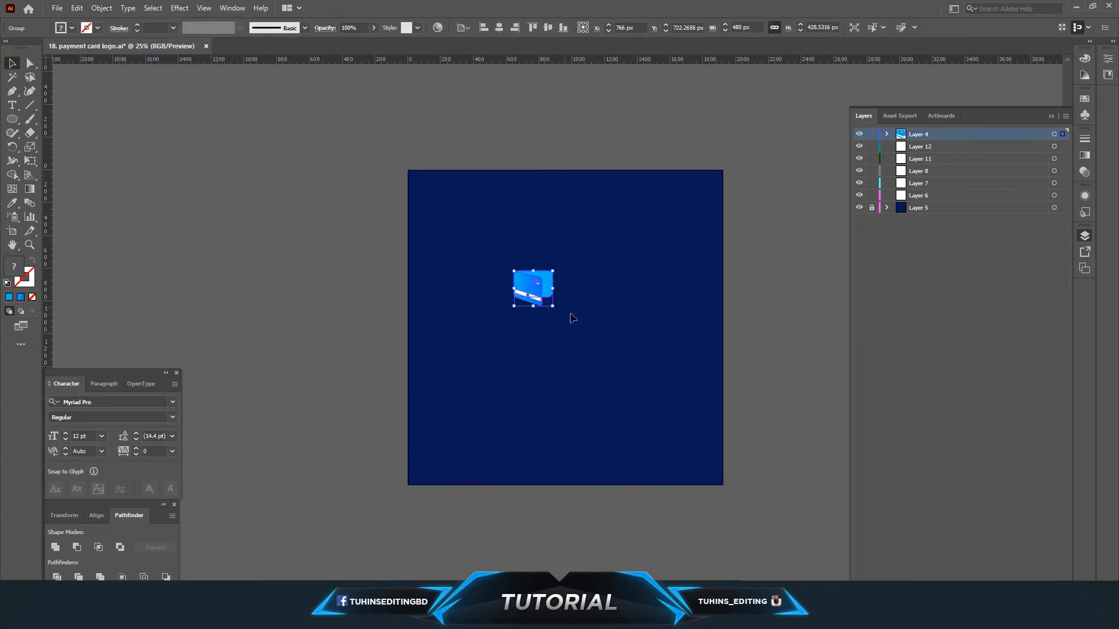
{"action": "scroll", "coordinate": [520, 234], "scroll_direction": "up", "scroll_amount": 2}
{"action": "scroll", "coordinate": [548, 265], "scroll_direction": "down", "scroll_amount": 3}
{"action": "left_click_drag", "start_coordinate": [547, 265], "coordinate": [463, 362]}
{"action": "key", "text": "ctrl+z"}
{"action": "key", "text": "ctrl+z"}
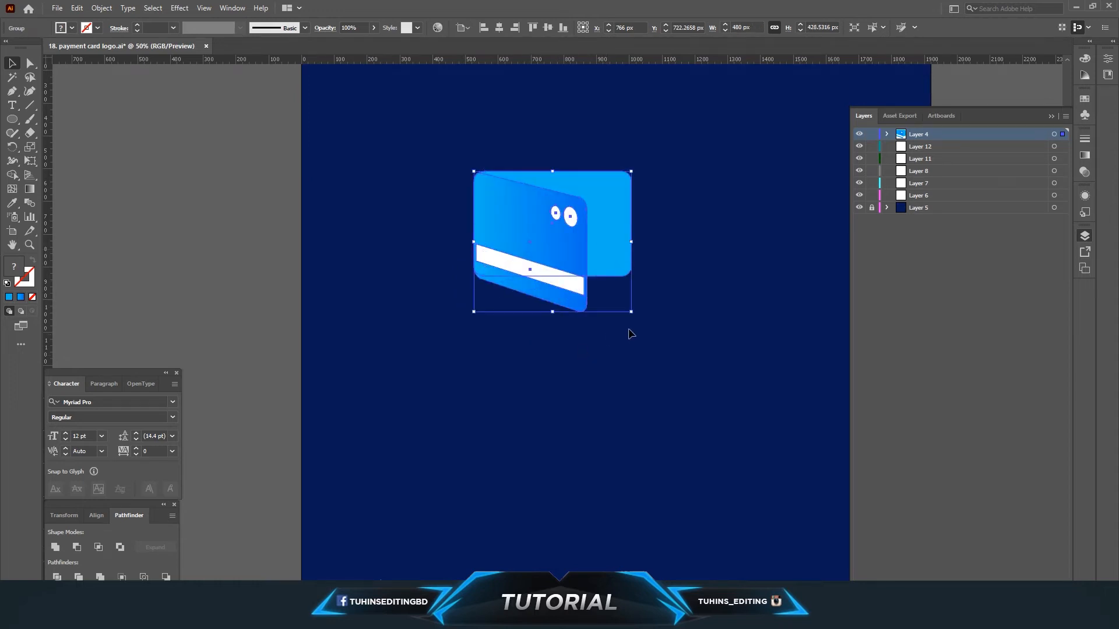
Step: Move the grouped cards to about X 559 px, Y 1061 px and expand the group's appearance
{"action": "left_click", "coordinate": [632, 333]}
{"action": "key", "text": "ctrl+minus"}
{"action": "left_click_drag", "start_coordinate": [594, 265], "coordinate": [549, 336]}
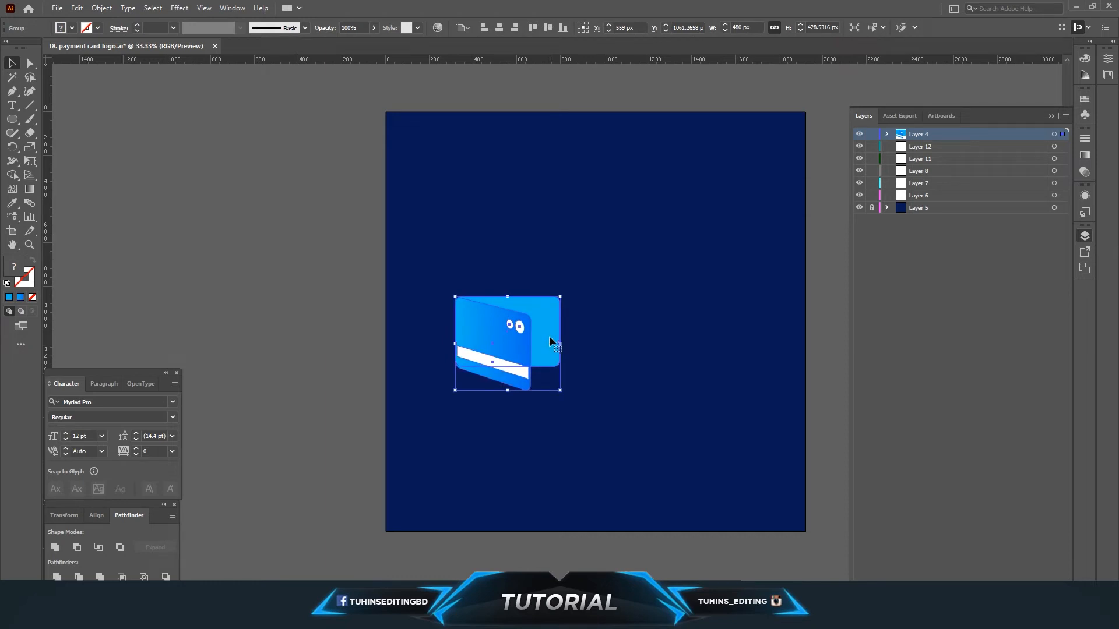
{"action": "left_click", "coordinate": [102, 7]}
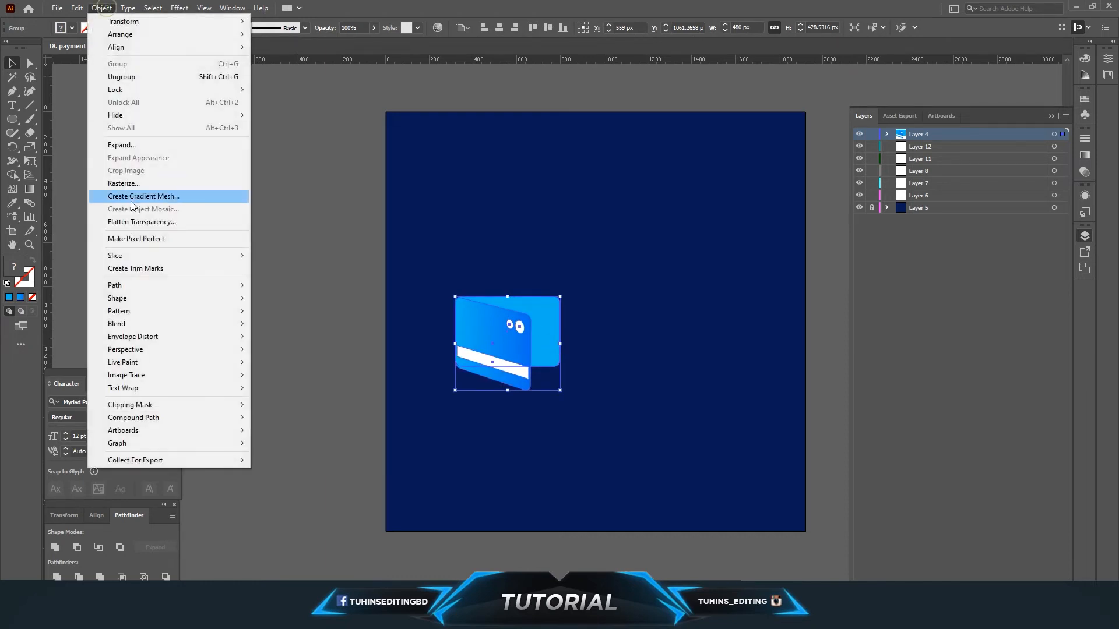
{"action": "left_click", "coordinate": [124, 145]}
{"action": "left_click", "coordinate": [523, 375]}
Step: Scale the card group down to about 277 by 247 px and check how the two cards' corners line up
{"action": "left_click_drag", "start_coordinate": [560, 395], "coordinate": [529, 313]}
{"action": "left_click", "coordinate": [570, 350]}
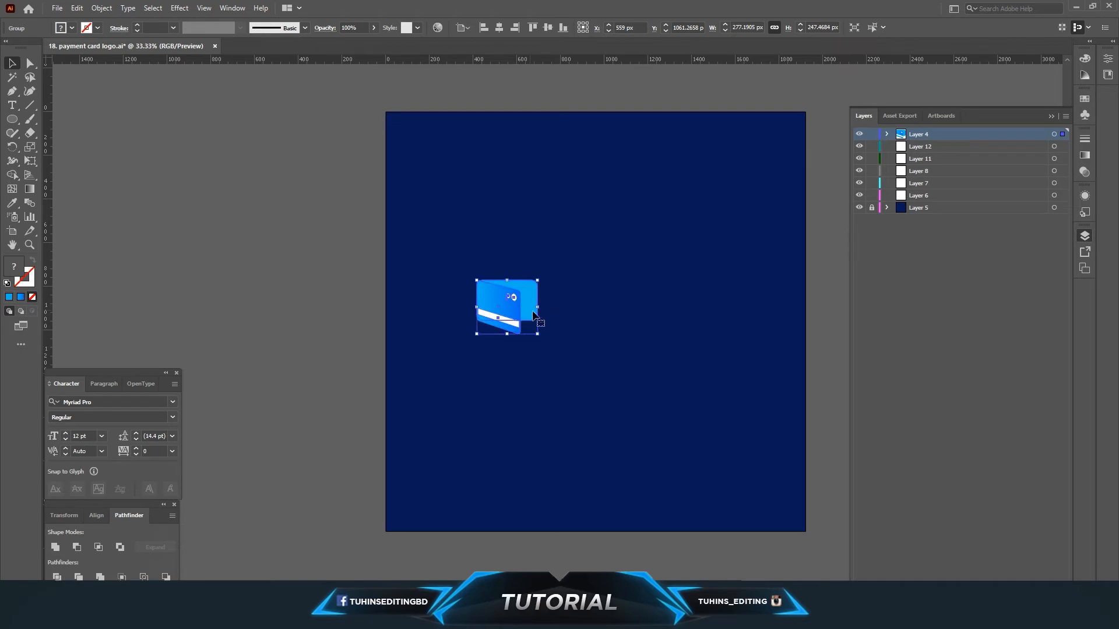
{"action": "left_click", "coordinate": [559, 312]}
{"action": "scroll", "coordinate": [562, 371], "scroll_direction": "up", "scroll_amount": 2}
{"action": "scroll", "coordinate": [561, 371], "scroll_direction": "up", "scroll_amount": 5}
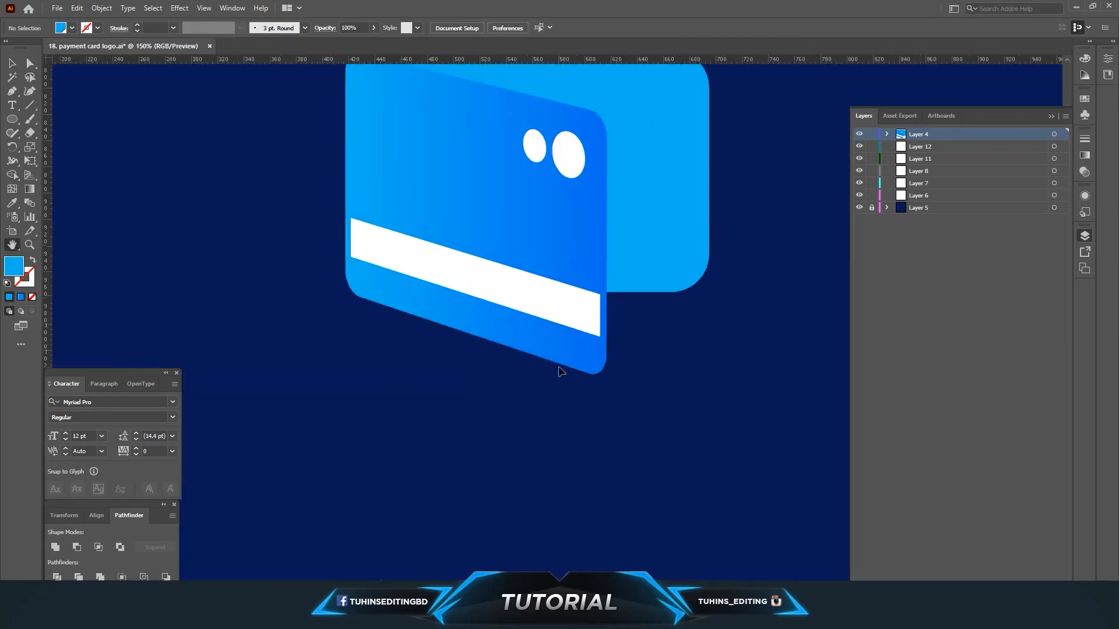
{"action": "left_click", "coordinate": [30, 63]}
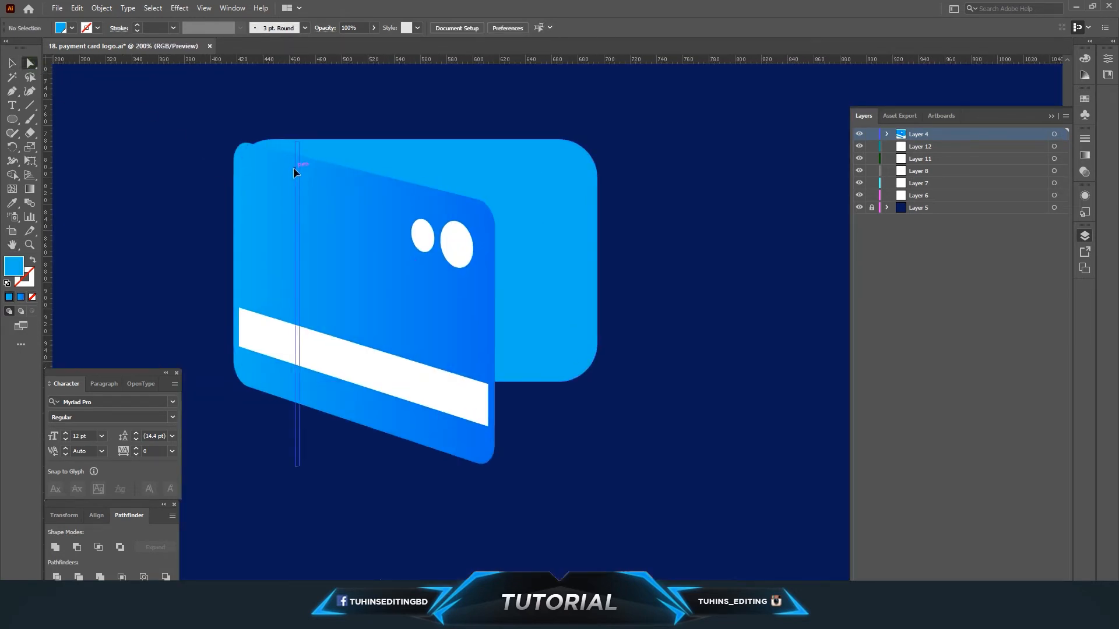
{"action": "left_click", "coordinate": [297, 168]}
Step: Undo the scaling, expanding, moving and grouping of the two cards
{"action": "left_click", "coordinate": [707, 264]}
{"action": "scroll", "coordinate": [707, 265], "scroll_direction": "down", "scroll_amount": 5}
{"action": "key", "text": "ctrl+a"}
{"action": "key", "text": "ctrl+z"}
{"action": "key", "text": "ctrl+z"}
{"action": "key", "text": "ctrl+z"}
{"action": "key", "text": "ctrl+z"}
{"action": "key", "text": "ctrl+z"}
{"action": "key", "text": "ctrl+z"}
{"action": "left_click", "coordinate": [721, 245]}
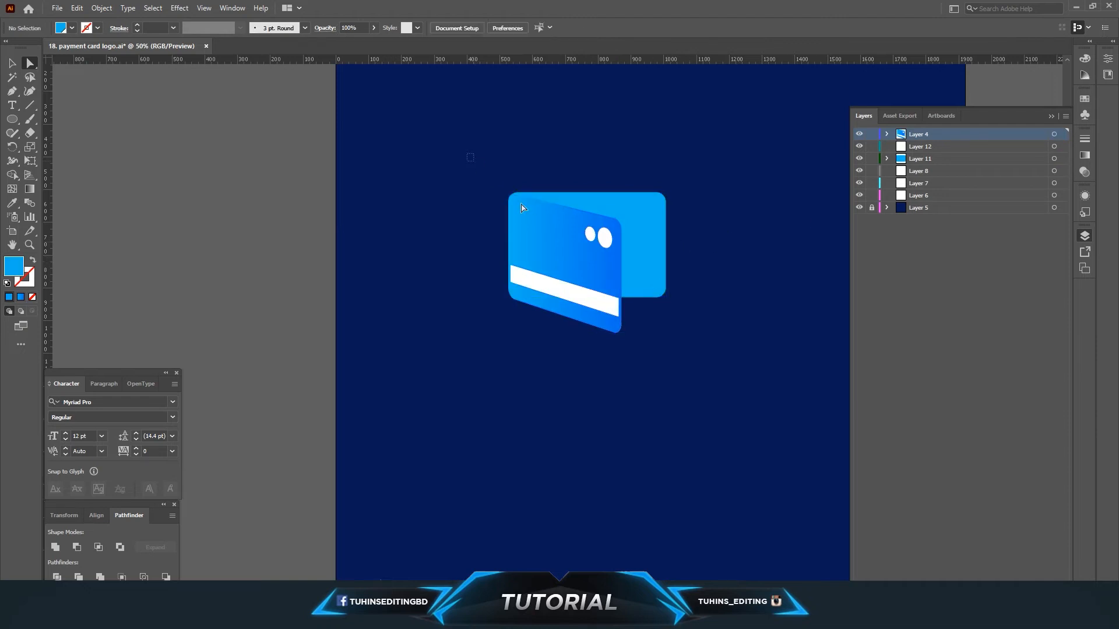
Step: Move both ungrouped cards to about X 581 px, Y 982 px and scale them down proportionally to about 295 px wide
{"action": "key", "text": "ctrl+a"}
{"action": "scroll", "coordinate": [642, 285], "scroll_direction": "down", "scroll_amount": 2}
{"action": "left_click_drag", "start_coordinate": [580, 318], "coordinate": [548, 362]}
{"action": "left_click", "coordinate": [18, 64]}
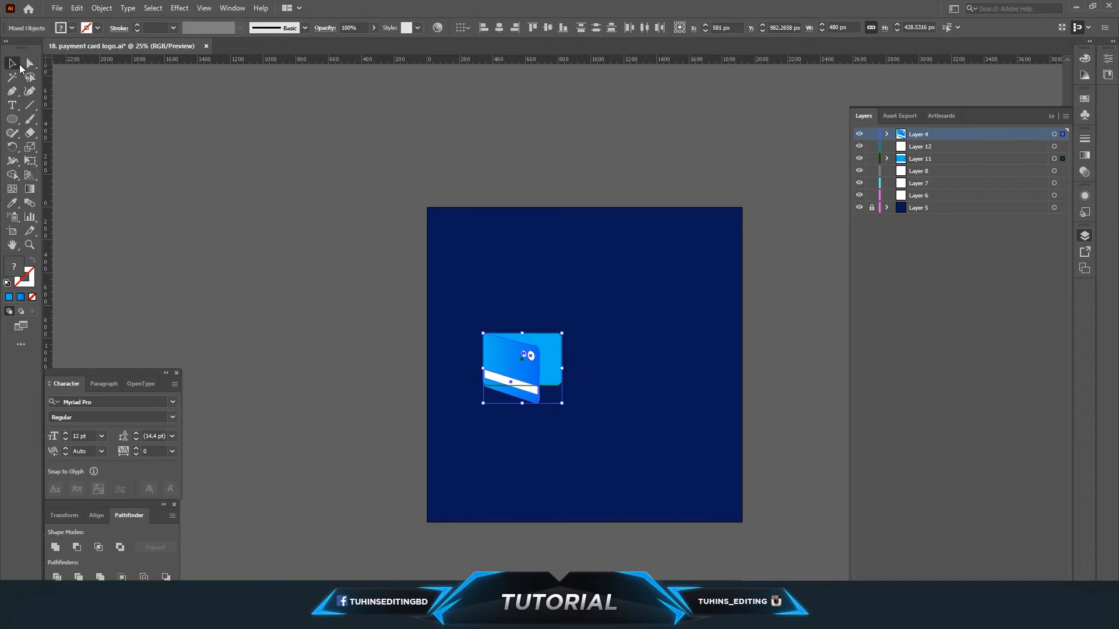
{"action": "left_click_drag", "start_coordinate": [562, 403], "coordinate": [538, 368]}
{"action": "left_click", "coordinate": [579, 362]}
Step: Reduce the back card's corner radius to about 13.6 px so its corners follow the front card
{"action": "key", "text": "ctrl+1"}
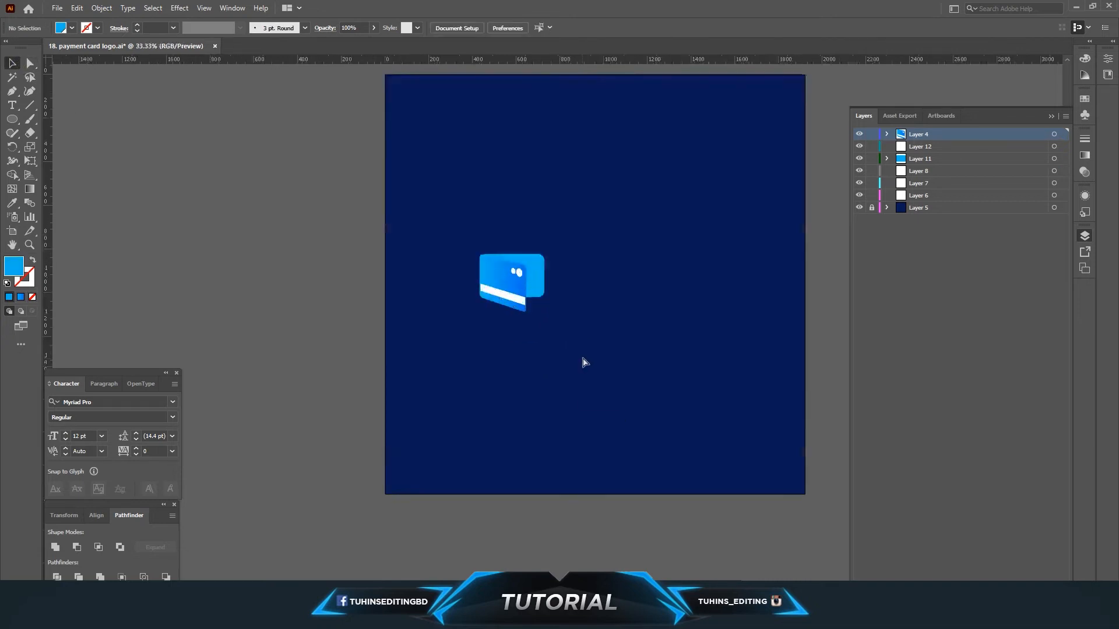
{"action": "key", "text": "ctrl+equal"}
{"action": "left_click_drag", "start_coordinate": [512, 324], "coordinate": [524, 427]}
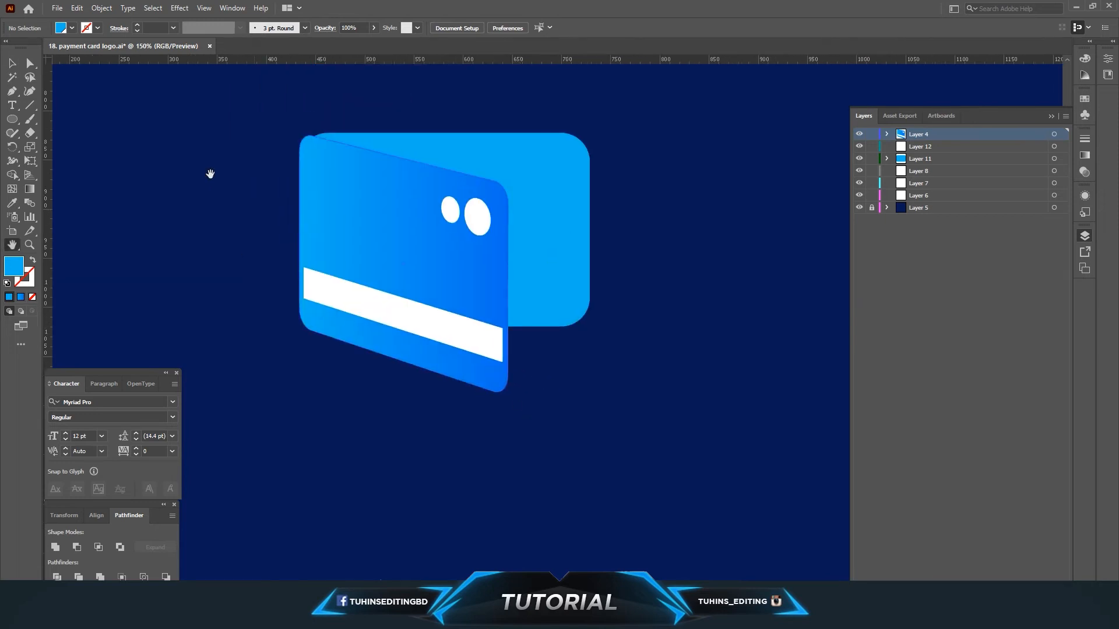
{"action": "left_click", "coordinate": [29, 63]}
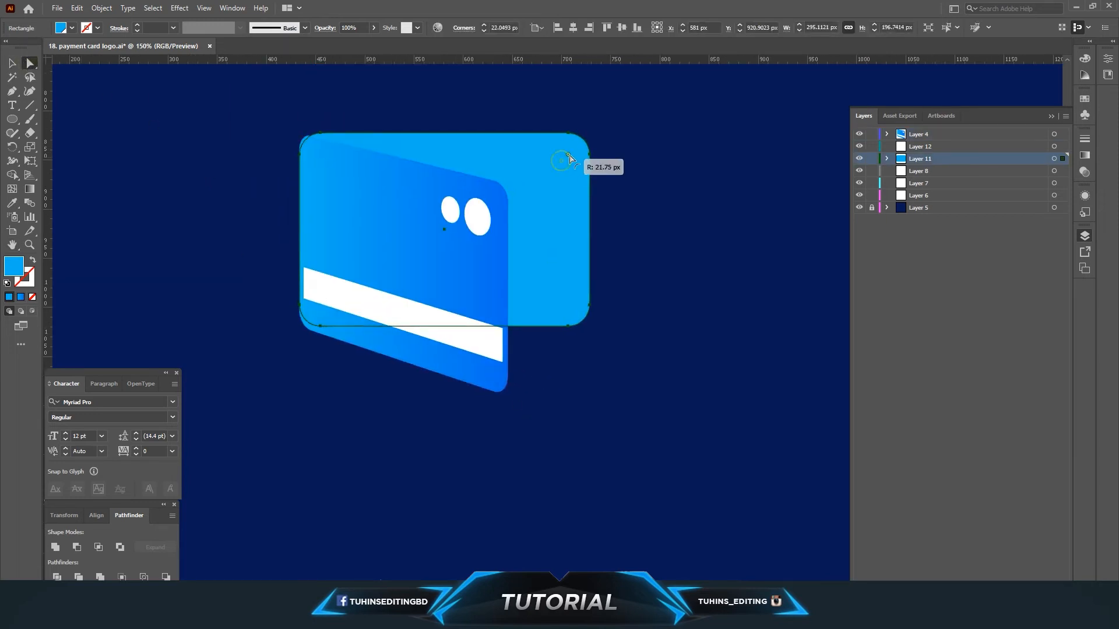
{"action": "left_click", "coordinate": [342, 195]}
{"action": "left_click", "coordinate": [502, 150]}
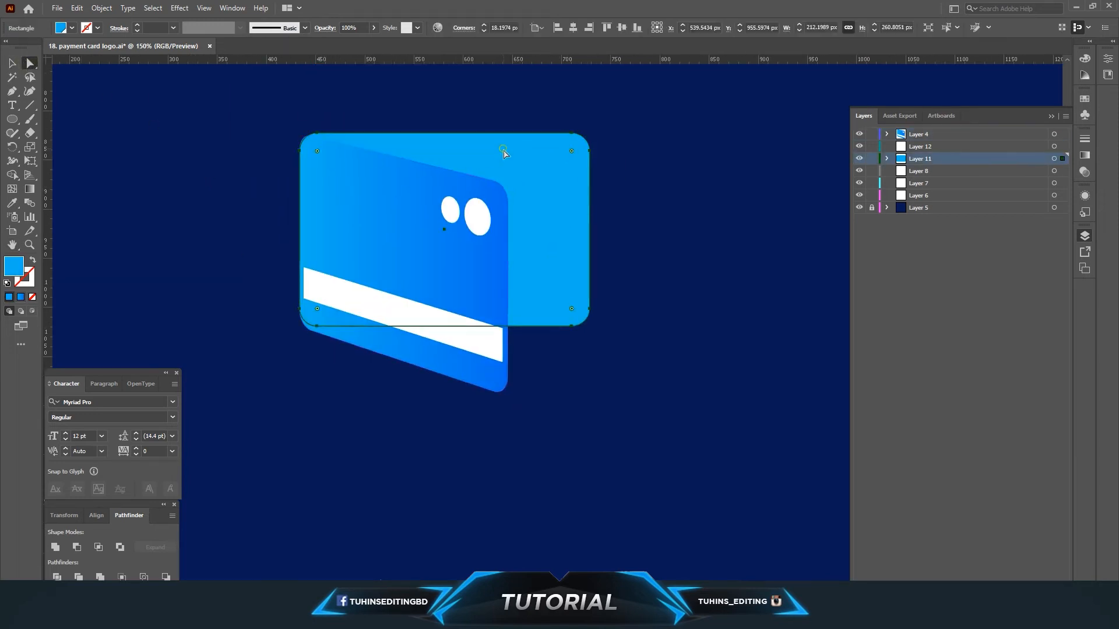
{"action": "left_click", "coordinate": [816, 227]}
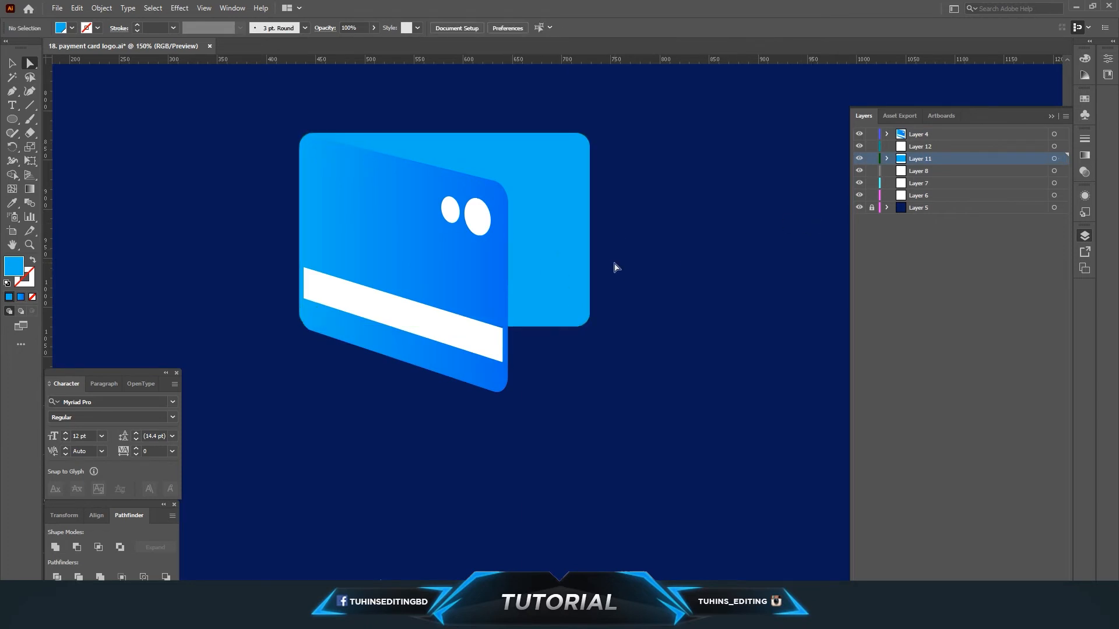
Step: Fill the back card with solid blue #3e96ff
{"action": "key", "text": "ctrl+minus"}
{"action": "key", "text": "ctrl+minus"}
{"action": "key", "text": "ctrl+minus"}
{"action": "key", "text": "ctrl+plus"}
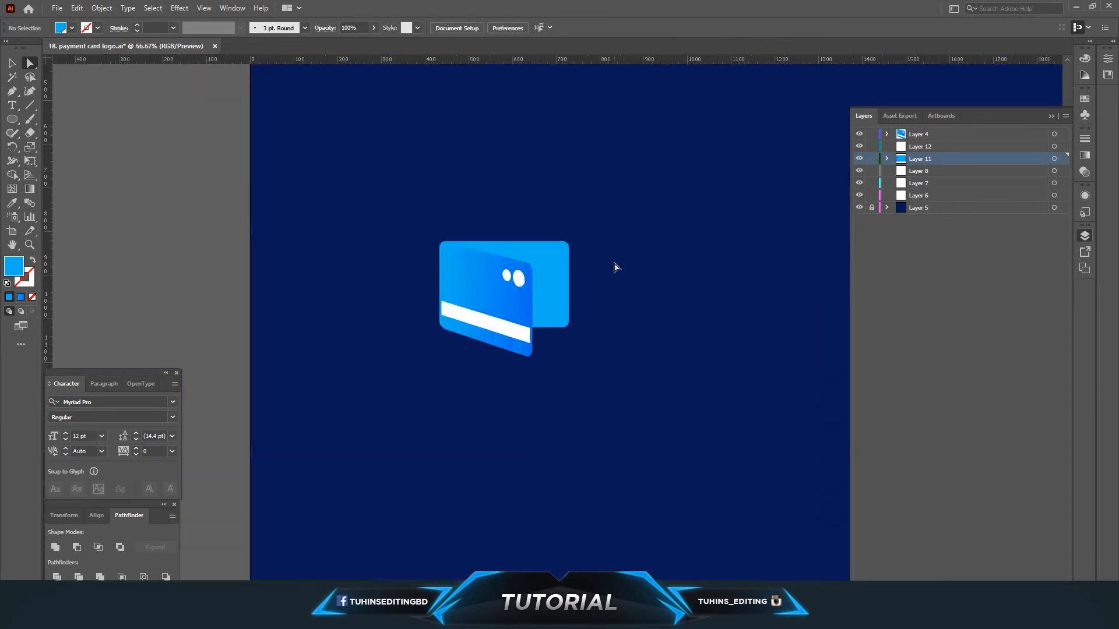
{"action": "left_click", "coordinate": [541, 298]}
{"action": "double_click", "coordinate": [22, 268]}
{"action": "left_click_drag", "start_coordinate": [573, 300], "coordinate": [576, 290]}
{"action": "left_click", "coordinate": [521, 232]}
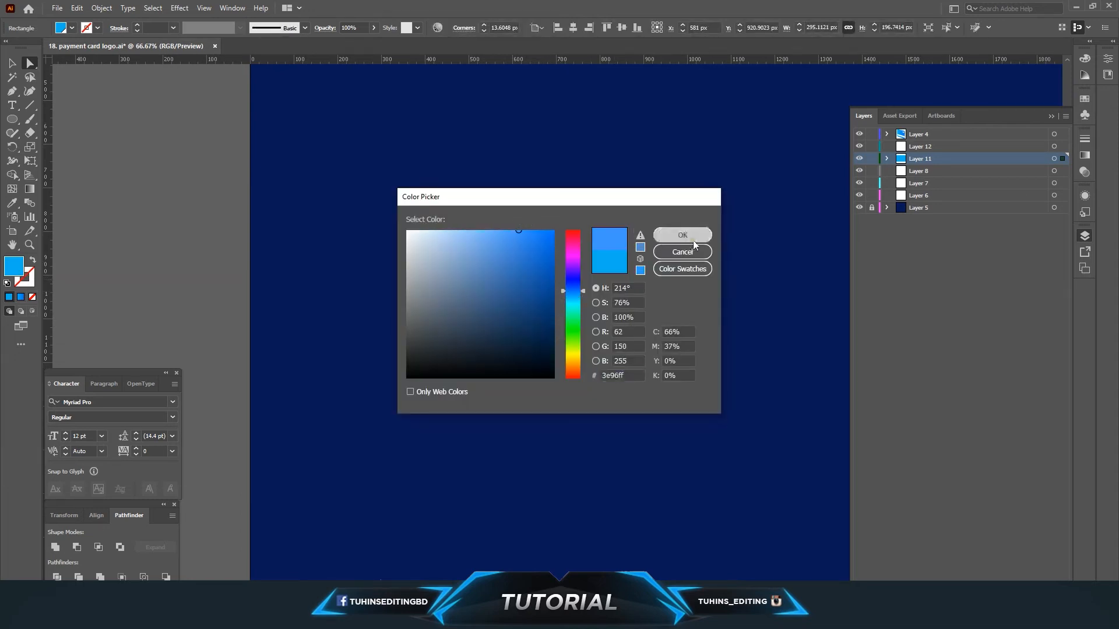
{"action": "left_click", "coordinate": [683, 234]}
{"action": "left_click", "coordinate": [654, 264]}
Step: Increase the back card's corner radius to about 16 px
{"action": "key", "text": "ctrl+minus"}
{"action": "key", "text": "ctrl+minus"}
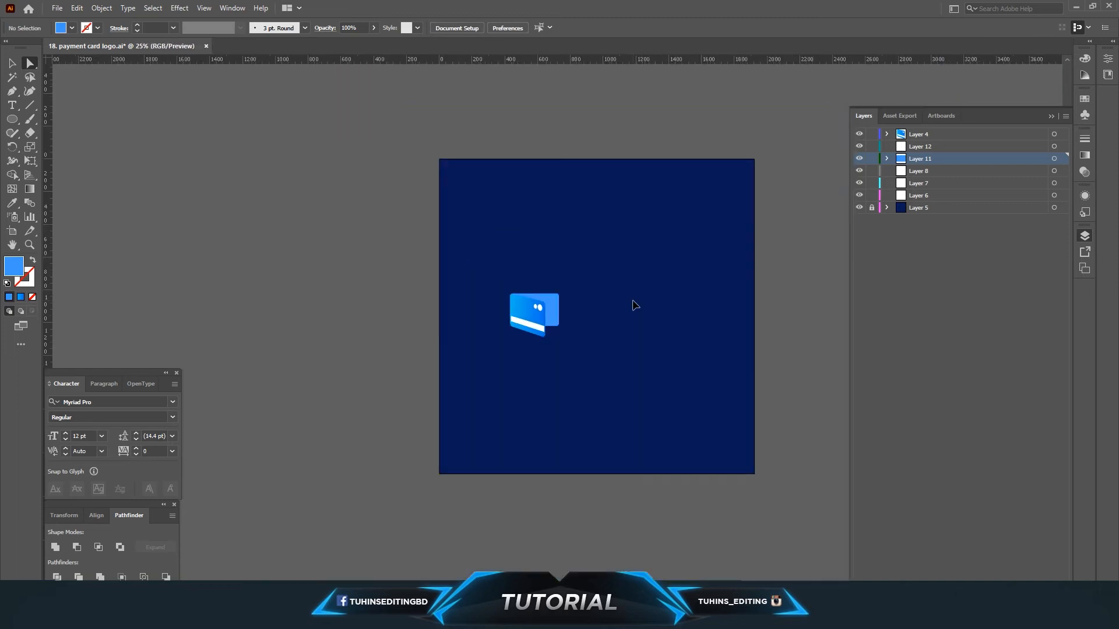
{"action": "key", "text": "ctrl+plus"}
{"action": "key", "text": "ctrl+plus"}
{"action": "key", "text": "ctrl+plus"}
{"action": "key", "text": "ctrl+plus"}
{"action": "key", "text": "ctrl+plus"}
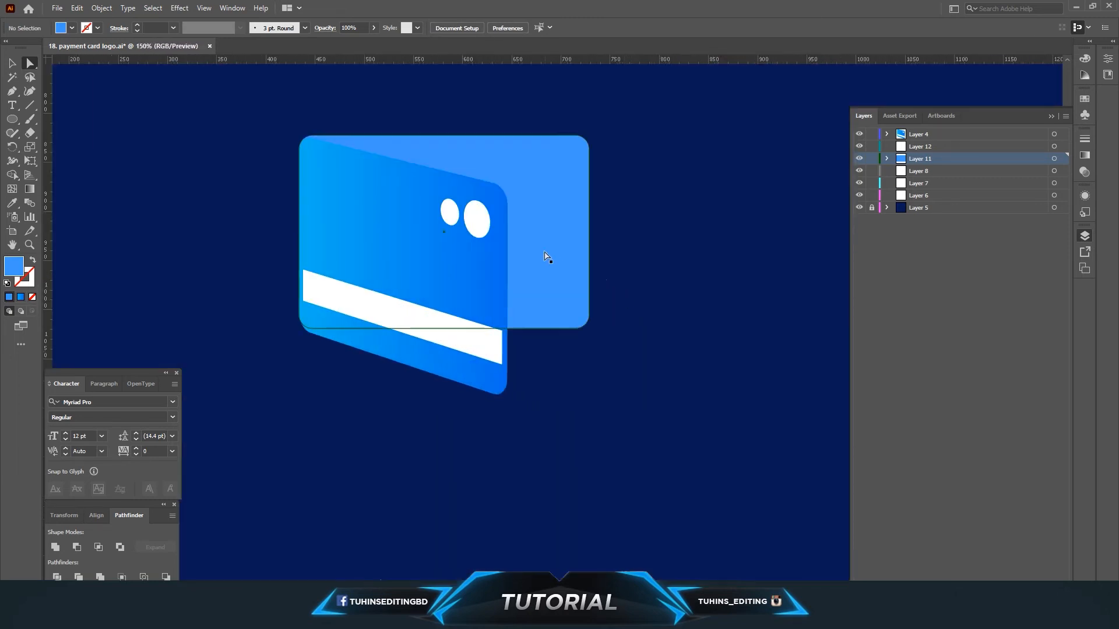
{"action": "left_click", "coordinate": [546, 252]}
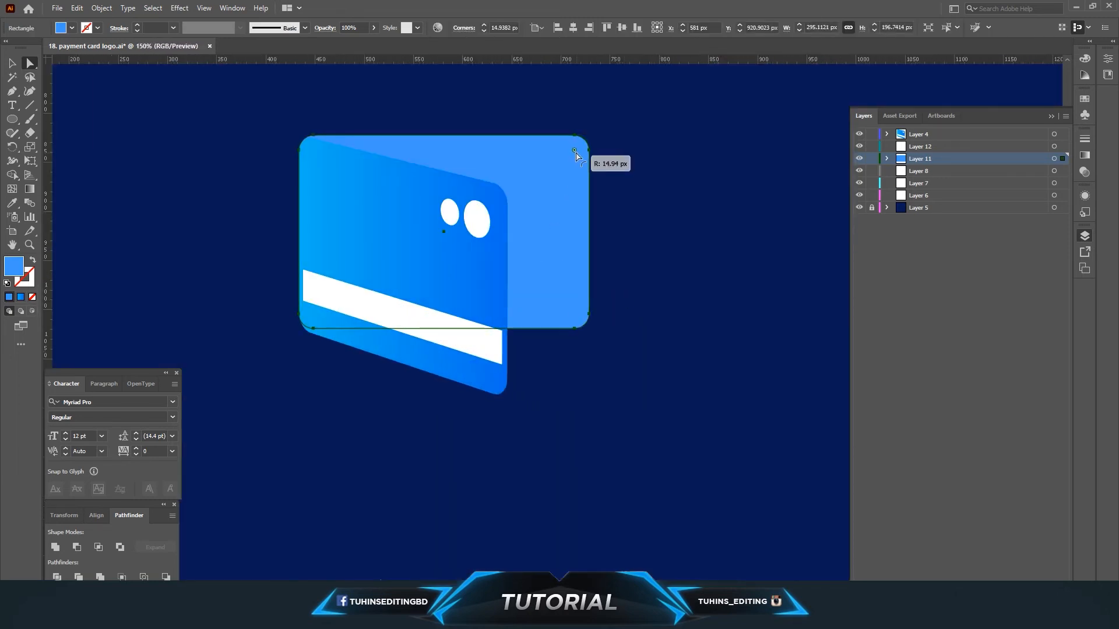
{"action": "left_click", "coordinate": [657, 178]}
Step: Replace the back card's solid fill with the linear light-to-saturated blue gradient
{"action": "key", "text": "ctrl+minus"}
{"action": "key", "text": "ctrl+minus"}
{"action": "key", "text": "ctrl+minus"}
{"action": "key", "text": "ctrl+minus"}
{"action": "key", "text": "ctrl+minus"}
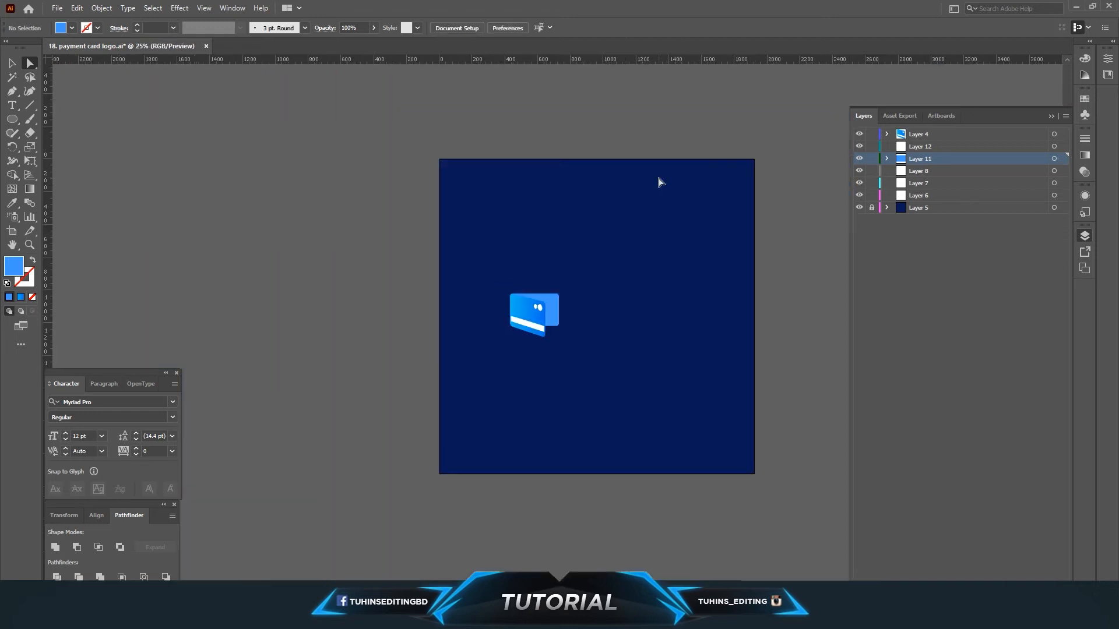
{"action": "left_click", "coordinate": [554, 309]}
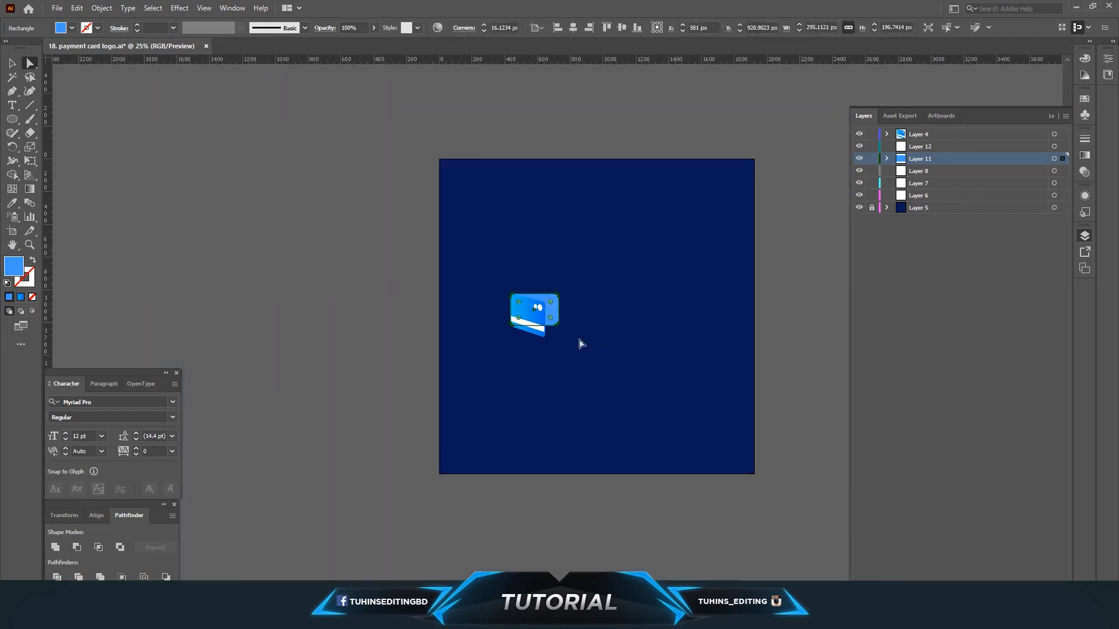
{"action": "left_click", "coordinate": [20, 296]}
{"action": "left_click", "coordinate": [619, 315]}
Step: Change the starting stop of the back card's gradient to the cyan swatch
{"action": "key", "text": "ctrl+plus"}
{"action": "key", "text": "ctrl+plus"}
{"action": "key", "text": "ctrl+plus"}
{"action": "key", "text": "ctrl+plus"}
{"action": "left_click", "coordinate": [549, 290]}
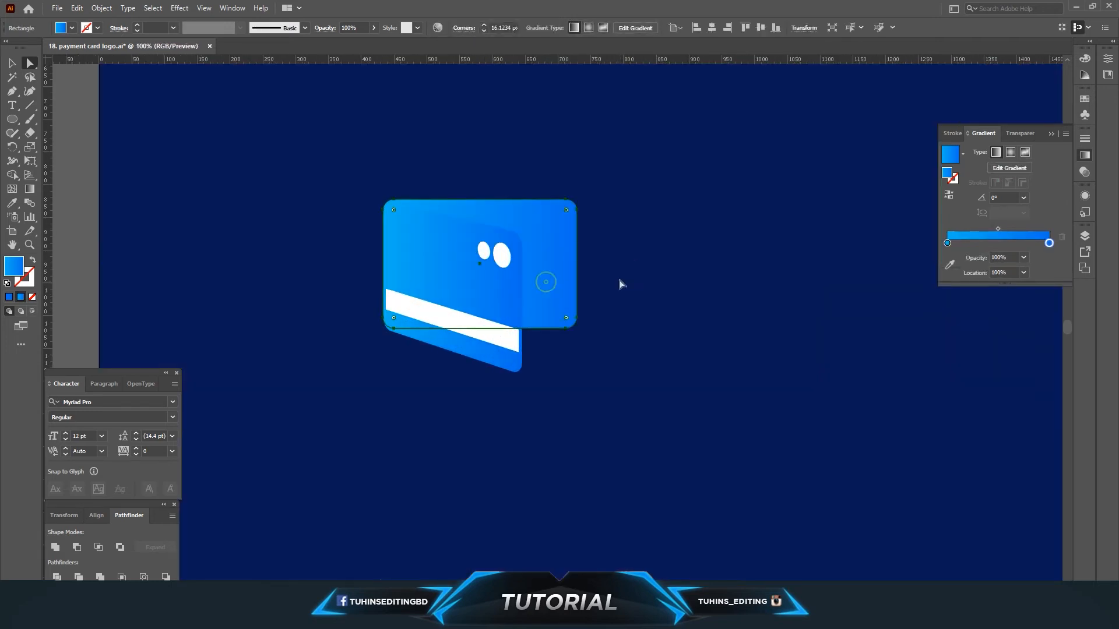
{"action": "double_click", "coordinate": [947, 244]}
{"action": "left_click", "coordinate": [956, 281]}
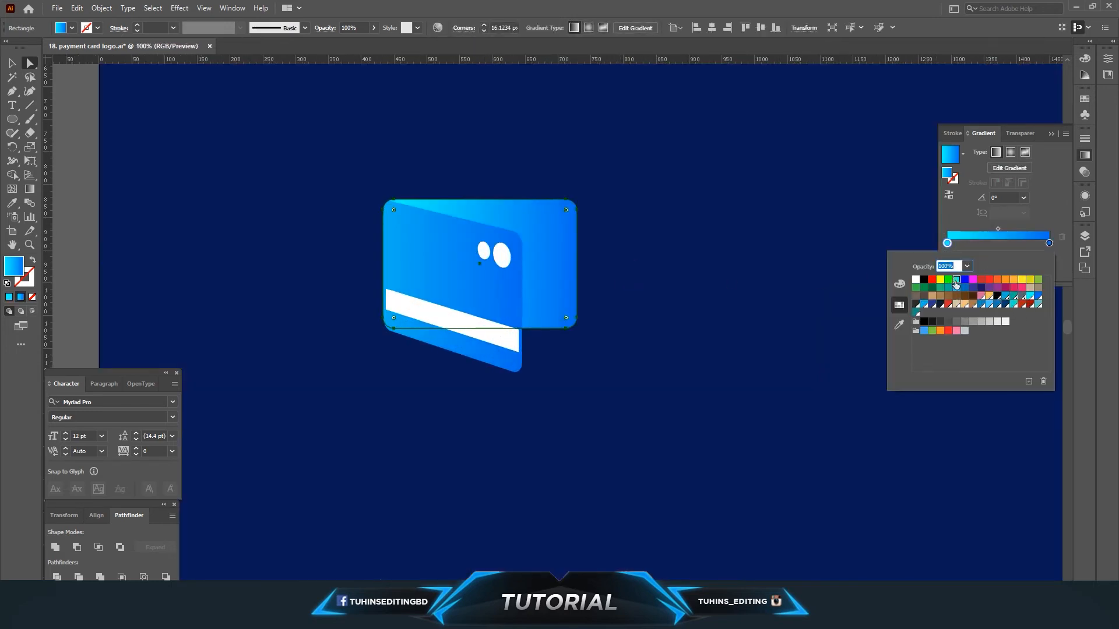
Step: Compare teal and blue swatches on the ending stop of the back card's gradient and settle on saturated blue
{"action": "double_click", "coordinate": [1049, 243]}
{"action": "left_click", "coordinate": [1034, 304]}
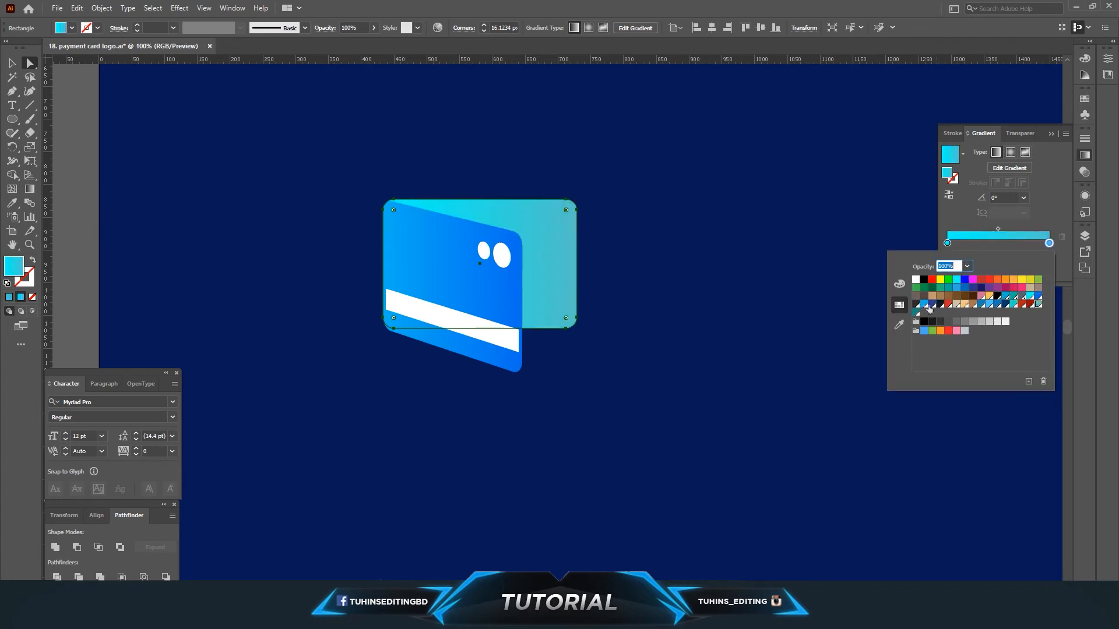
{"action": "left_click", "coordinate": [1039, 297]}
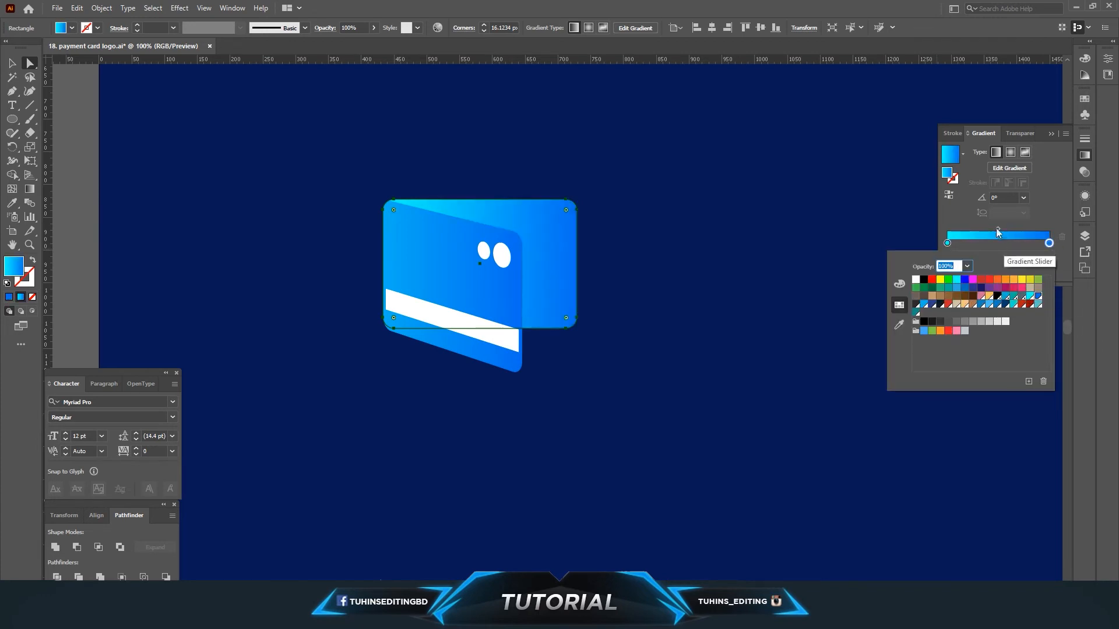
Step: Shift the midpoint of the back card's gradient to about 67% so cyan covers more of the card
{"action": "left_click_drag", "start_coordinate": [997, 230], "coordinate": [1015, 229]}
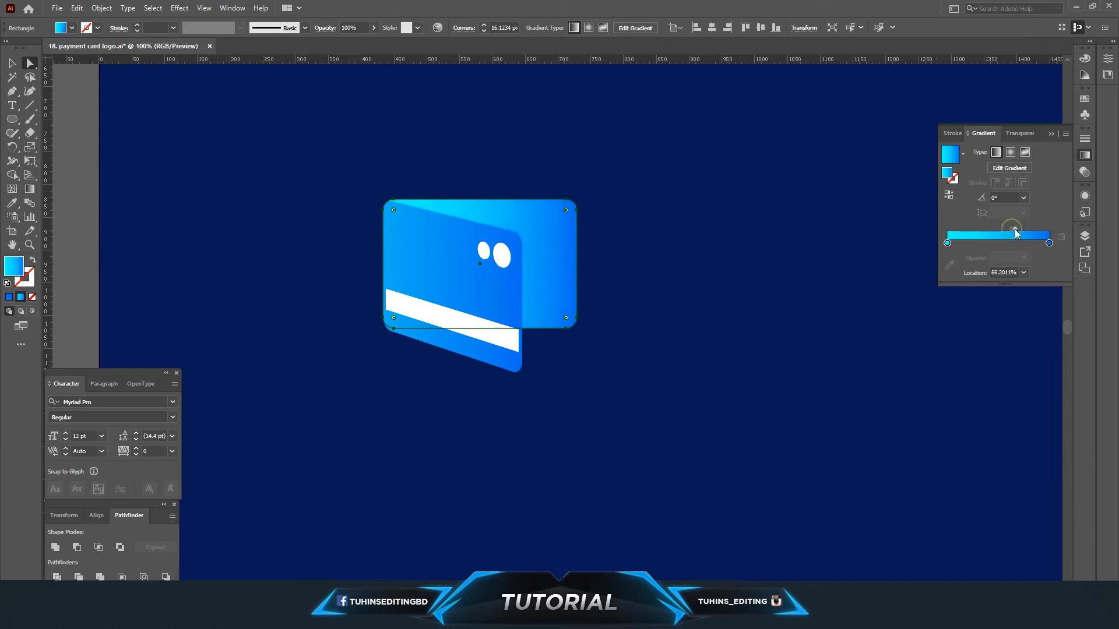
{"action": "left_click", "coordinate": [658, 263]}
{"action": "key", "text": "ctrl+minus"}
{"action": "key", "text": "ctrl+minus"}
{"action": "key", "text": "ctrl+minus"}
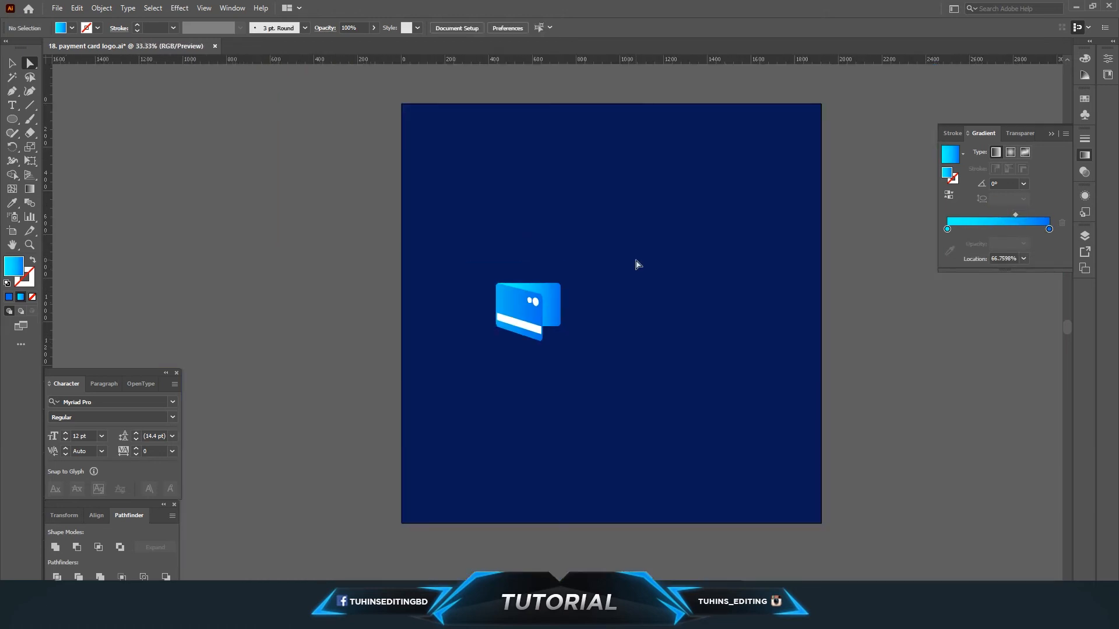
Step: Round only the upper-right corner of the back card with a noticeably larger radius than its other corners
{"action": "key", "text": "ctrl+plus"}
{"action": "key", "text": "ctrl+plus"}
{"action": "key", "text": "ctrl+plus"}
{"action": "key", "text": "ctrl+plus"}
{"action": "key", "text": "ctrl+plus"}
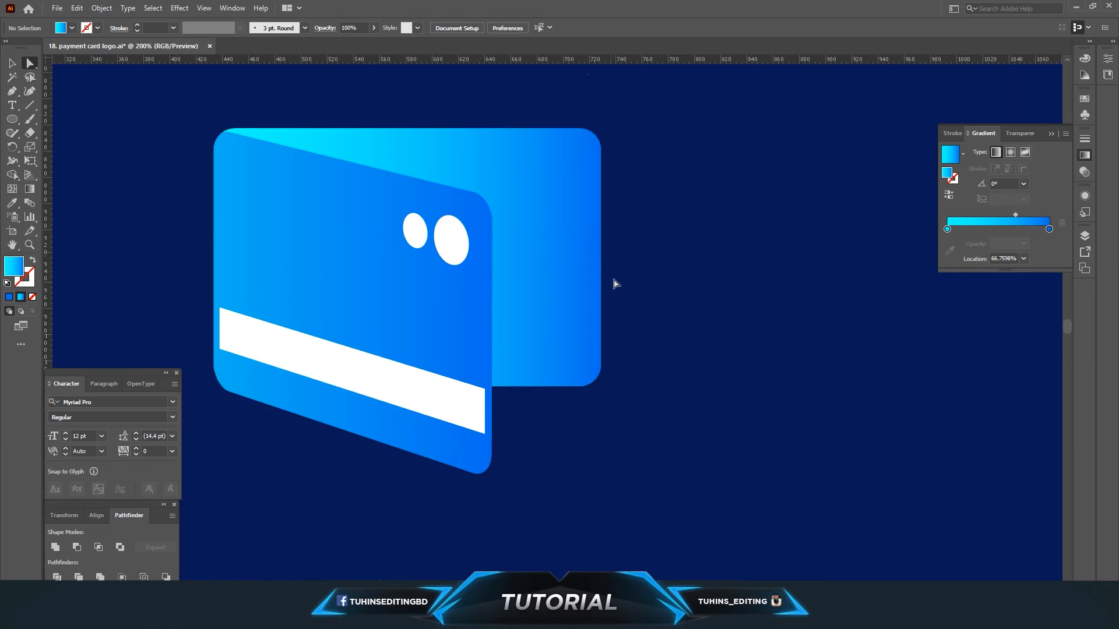
{"action": "left_click", "coordinate": [572, 182]}
{"action": "left_click_drag", "start_coordinate": [583, 165], "coordinate": [544, 212]}
{"action": "left_click", "coordinate": [666, 200]}
Step: Examine the card mark's new corner shape and gradients at small and large display sizes
{"action": "key", "text": "ctrl+minus"}
{"action": "key", "text": "ctrl+minus"}
{"action": "key", "text": "ctrl+minus"}
{"action": "key", "text": "ctrl+minus"}
{"action": "key", "text": "ctrl+minus"}
{"action": "key", "text": "ctrl+plus"}
{"action": "key", "text": "ctrl+plus"}
{"action": "key", "text": "ctrl+plus"}
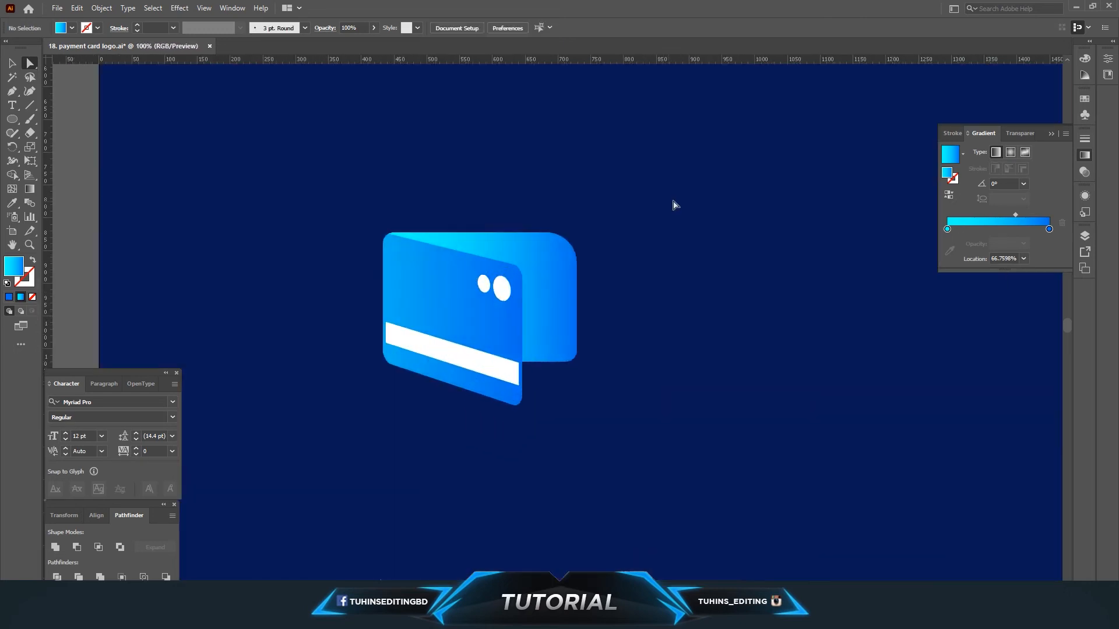
Step: Move Layer 12 directly below Layer 11 in the layer stack
{"action": "key", "text": "ctrl+minus"}
{"action": "key", "text": "ctrl+minus"}
{"action": "left_click_drag", "start_coordinate": [671, 334], "coordinate": [587, 343]}
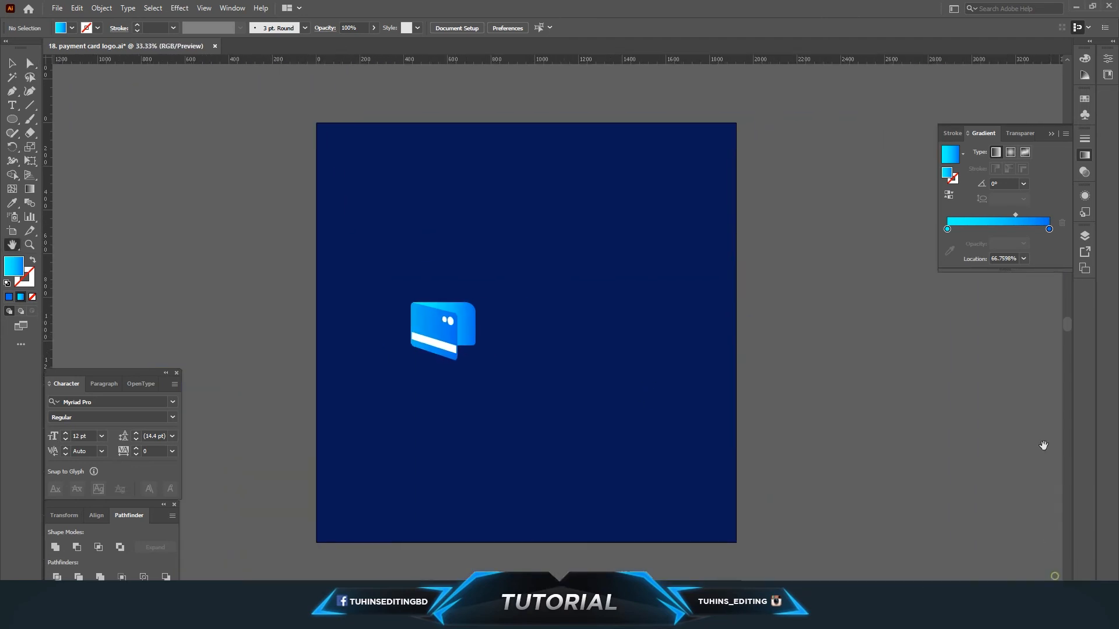
{"action": "left_click", "coordinate": [1085, 236]}
{"action": "left_click", "coordinate": [11, 105]}
{"action": "left_click", "coordinate": [918, 147]}
{"action": "left_click_drag", "start_coordinate": [912, 165], "coordinate": [914, 158]}
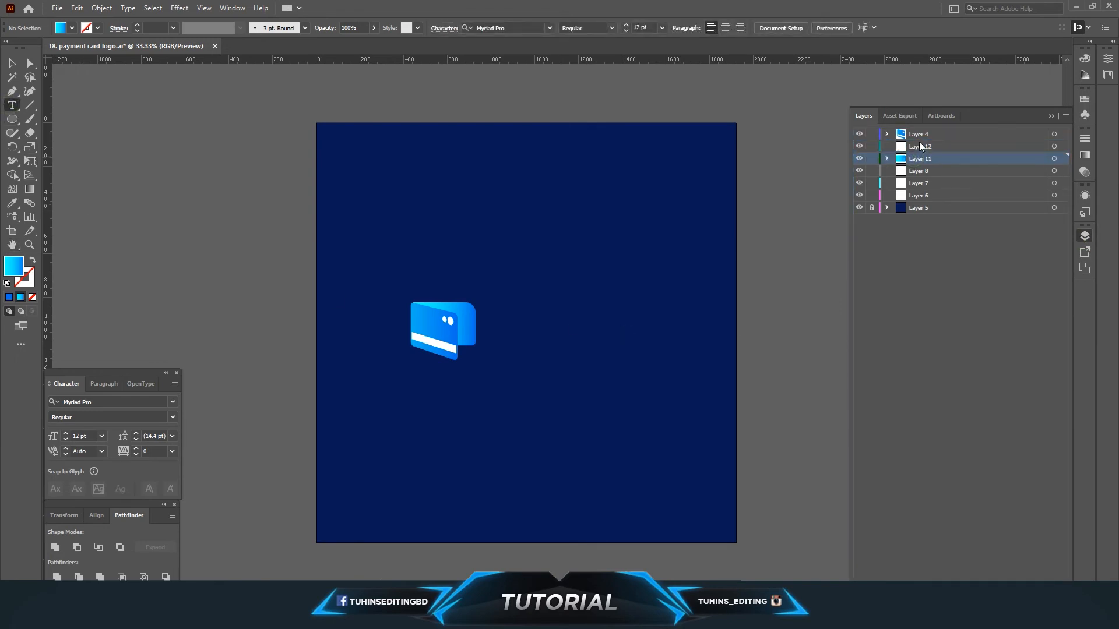
Step: Add the text "paynow" beside the card mark and fill it with white
{"action": "left_click", "coordinate": [517, 329]}
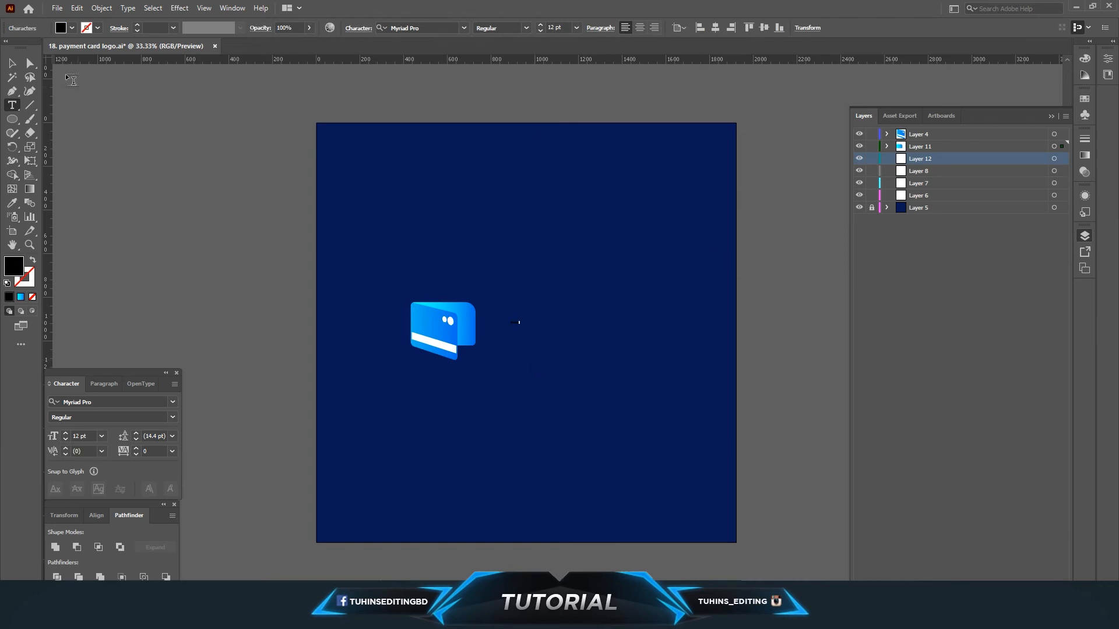
{"action": "key", "text": "Escape"}
{"action": "left_click", "coordinate": [72, 27]}
{"action": "left_click", "coordinate": [24, 48]}
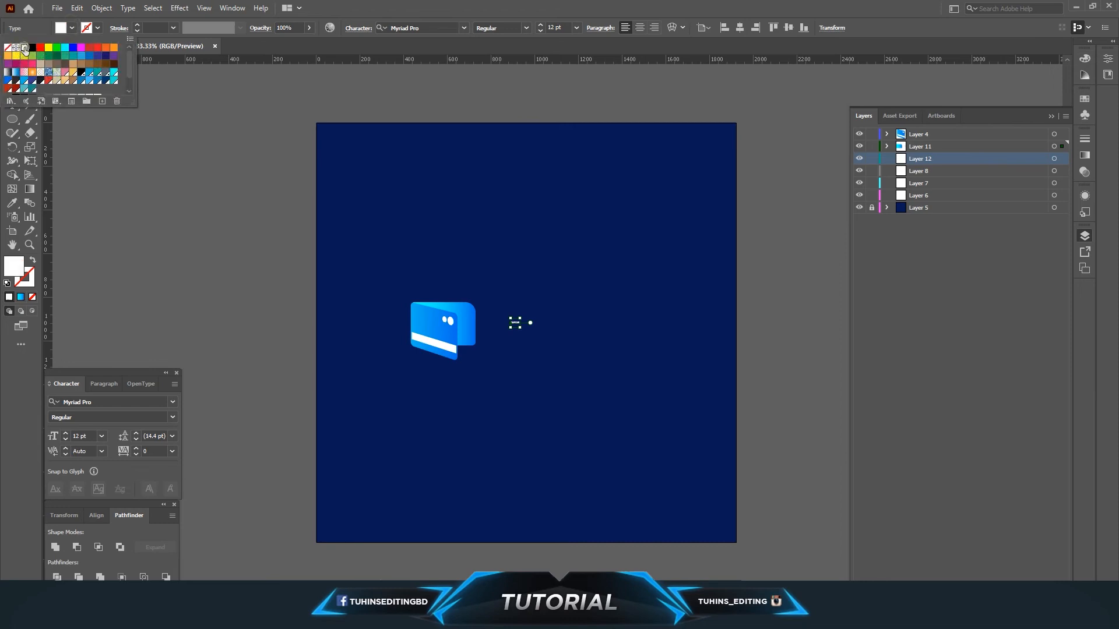
Step: Enlarge the "paynow" text to about 246 pt and place it close beside the card mark
{"action": "left_click", "coordinate": [568, 332]}
{"action": "left_click_drag", "start_coordinate": [519, 328], "coordinate": [679, 373]}
{"action": "left_click_drag", "start_coordinate": [590, 363], "coordinate": [563, 335]}
Step: Set the font of the "paynow" text to Montserrat Bold
{"action": "left_click", "coordinate": [430, 23]}
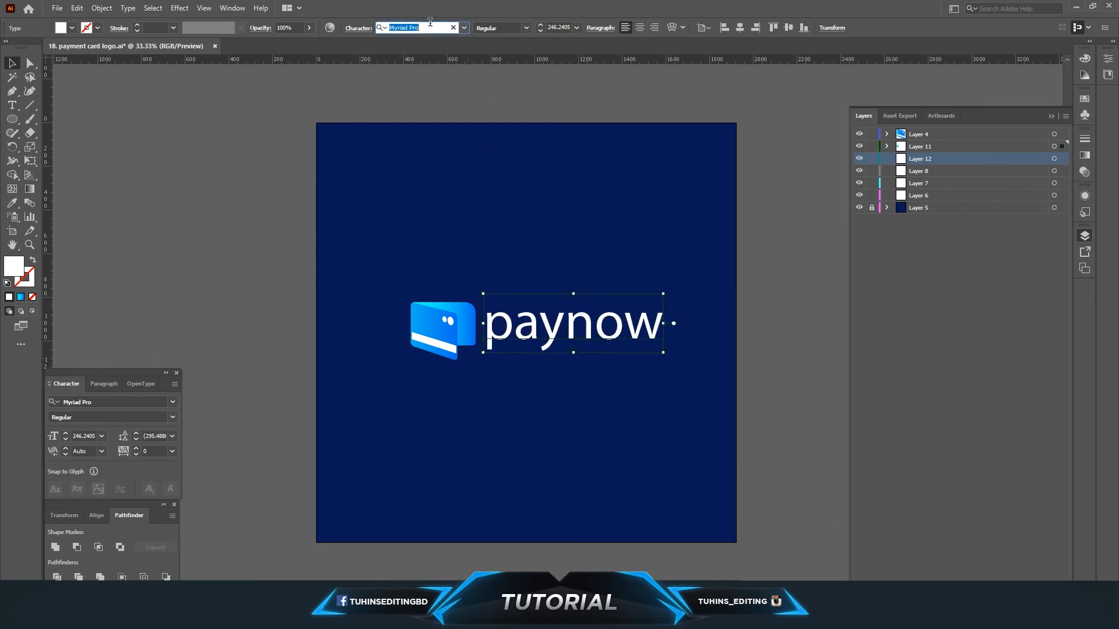
{"action": "type", "text": "mont"}
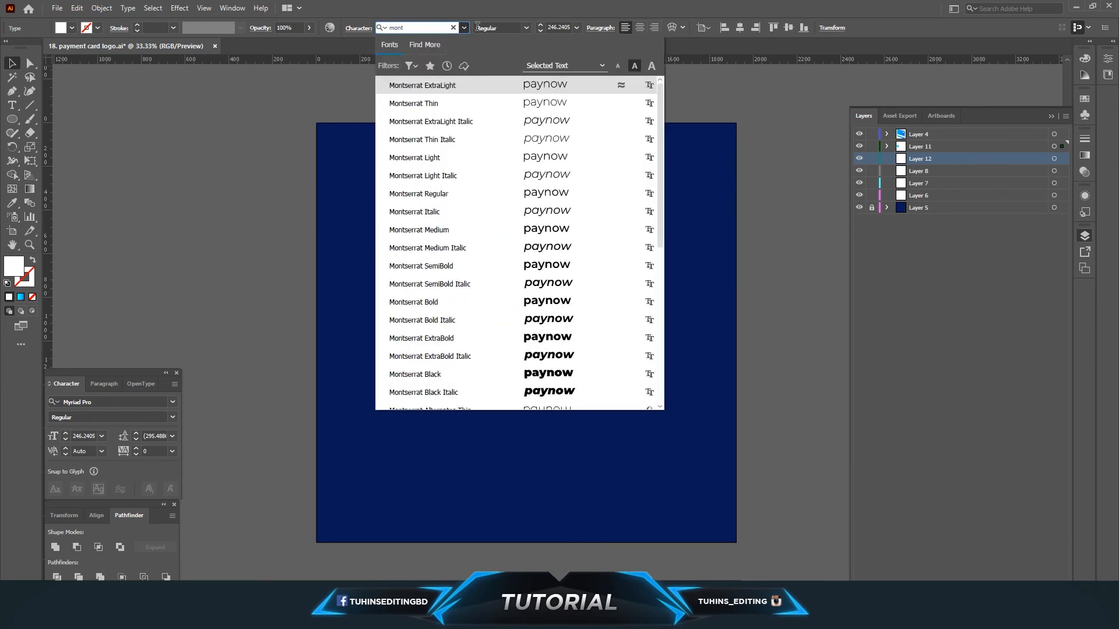
{"action": "left_click", "coordinate": [577, 301]}
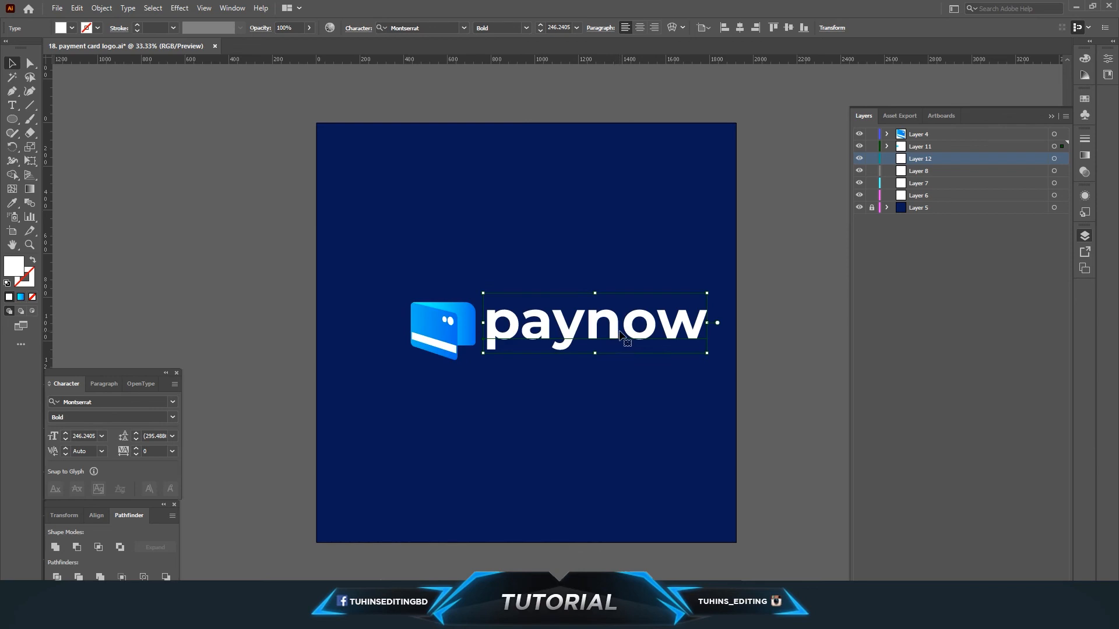
Step: Tighten the tracking of the "paynow" text to -53 and scale the text down to about 197 pt
{"action": "left_click", "coordinate": [167, 452]}
{"action": "type", "text": "-33"}
{"action": "key", "text": "Return"}
{"action": "key", "text": "Down"}
{"action": "key", "text": "Down"}
{"action": "key", "text": "Down"}
{"action": "key", "text": "Down"}
{"action": "key", "text": "Down"}
{"action": "key", "text": "Down"}
{"action": "key", "text": "Down"}
{"action": "key", "text": "Down"}
{"action": "key", "text": "Down"}
{"action": "key", "text": "Down"}
{"action": "key", "text": "Down"}
{"action": "key", "text": "Down"}
{"action": "key", "text": "Down"}
{"action": "key", "text": "Down"}
{"action": "key", "text": "Down"}
{"action": "key", "text": "Down"}
{"action": "key", "text": "Down"}
{"action": "key", "text": "Down"}
{"action": "key", "text": "Down"}
{"action": "key", "text": "Down"}
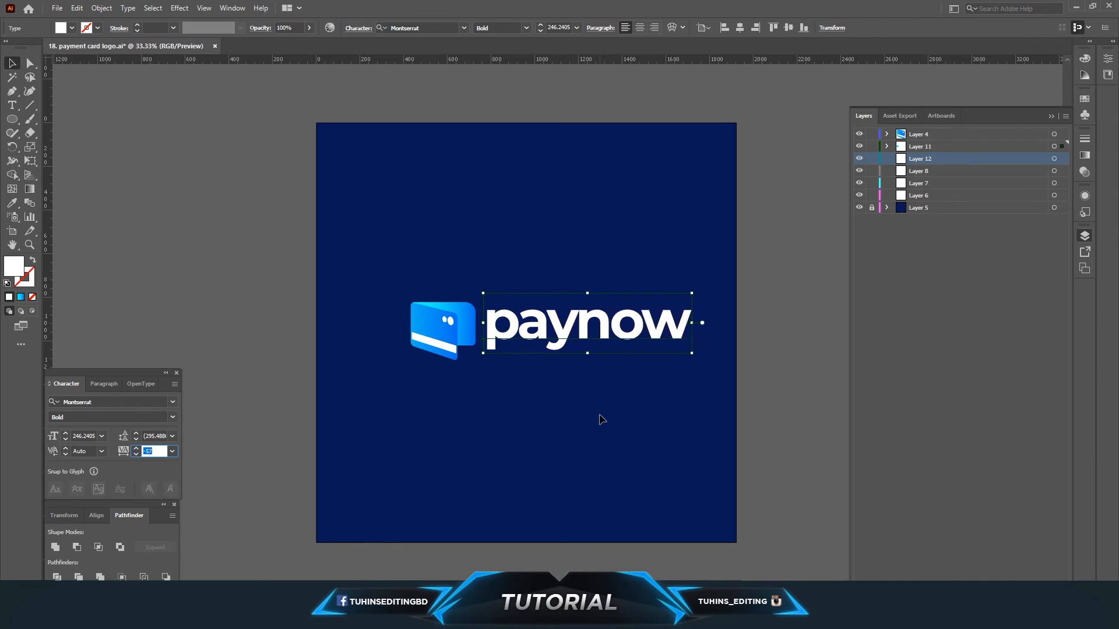
{"action": "key", "text": "Up"}
{"action": "key", "text": "Up"}
{"action": "key", "text": "Up"}
{"action": "key", "text": "Up"}
{"action": "key", "text": "Up"}
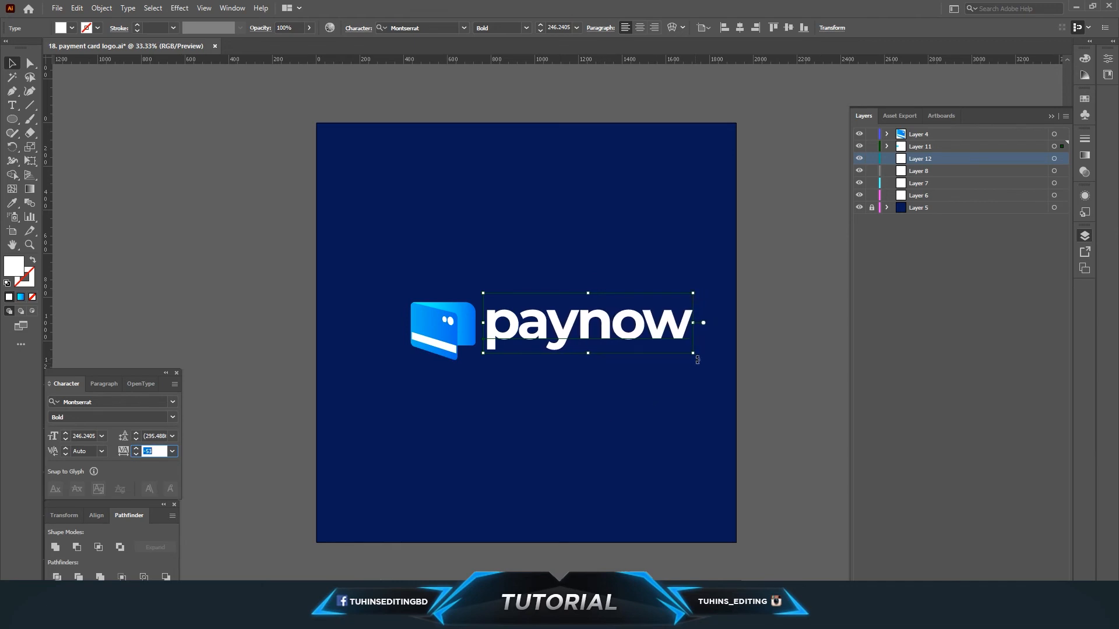
{"action": "left_click_drag", "start_coordinate": [694, 355], "coordinate": [616, 337]}
{"action": "left_click", "coordinate": [614, 374]}
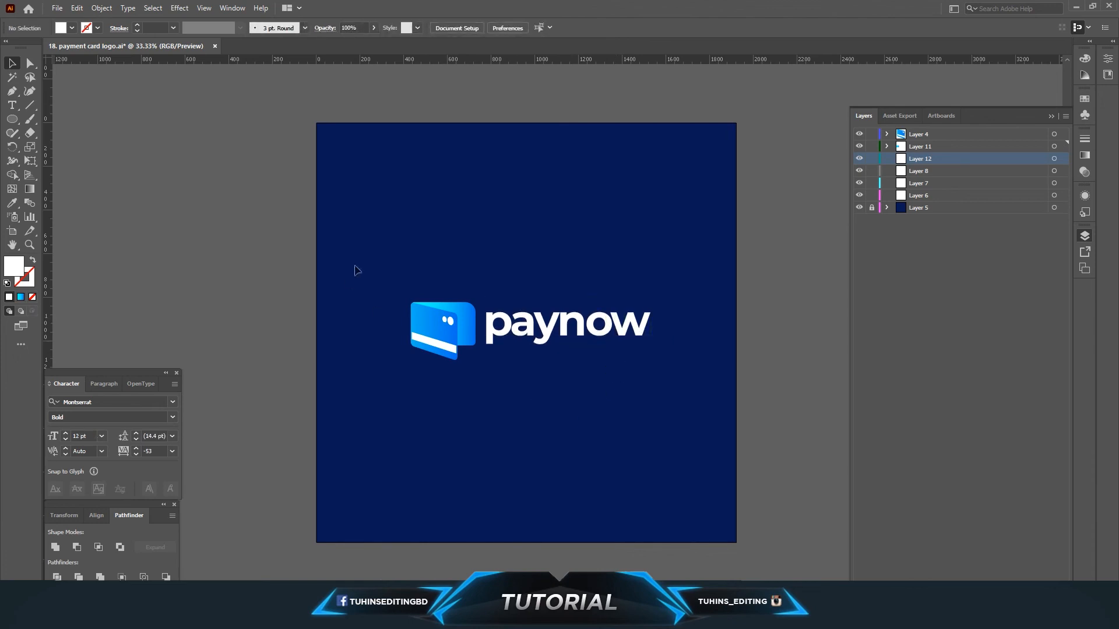
{"action": "left_click_drag", "start_coordinate": [357, 270], "coordinate": [665, 379]}
{"action": "left_click", "coordinate": [658, 401]}
{"action": "key", "text": "ctrl+minus"}
{"action": "left_click_drag", "start_coordinate": [411, 272], "coordinate": [591, 339]}
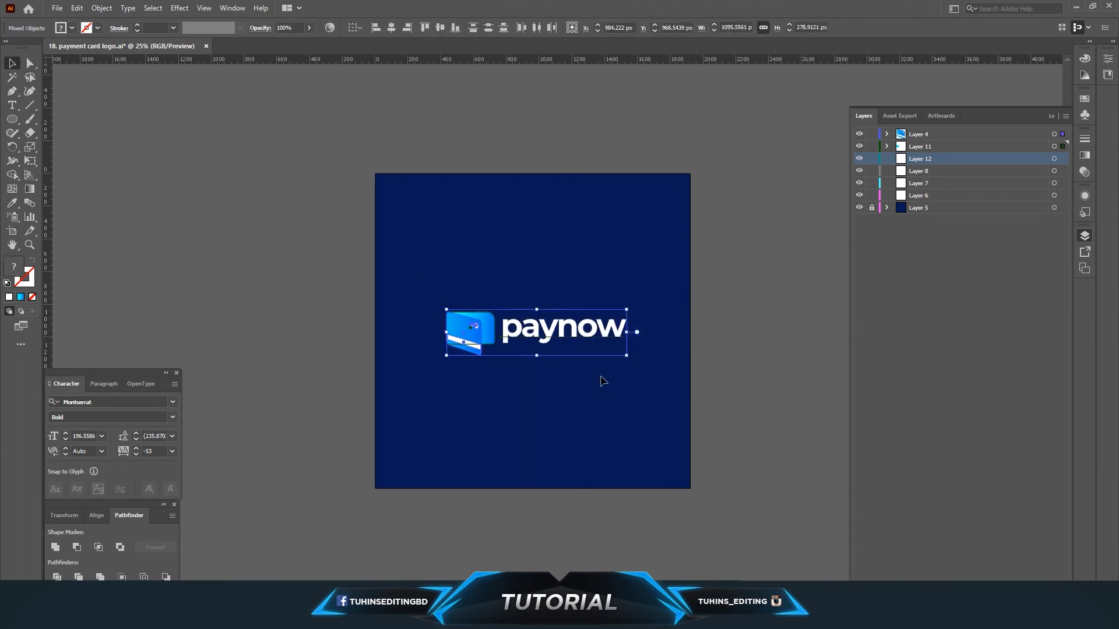
{"action": "left_click", "coordinate": [601, 377]}
Step: Unlock Layer 5 and select its navy background rectangle for editing
{"action": "left_click", "coordinate": [875, 207]}
{"action": "left_click", "coordinate": [644, 379]}
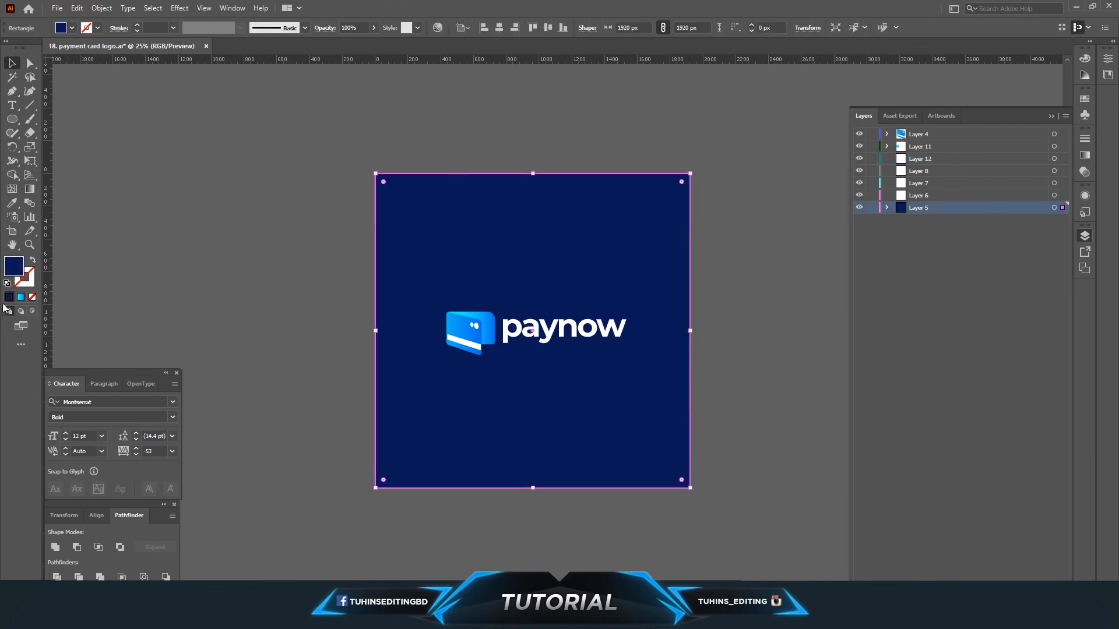